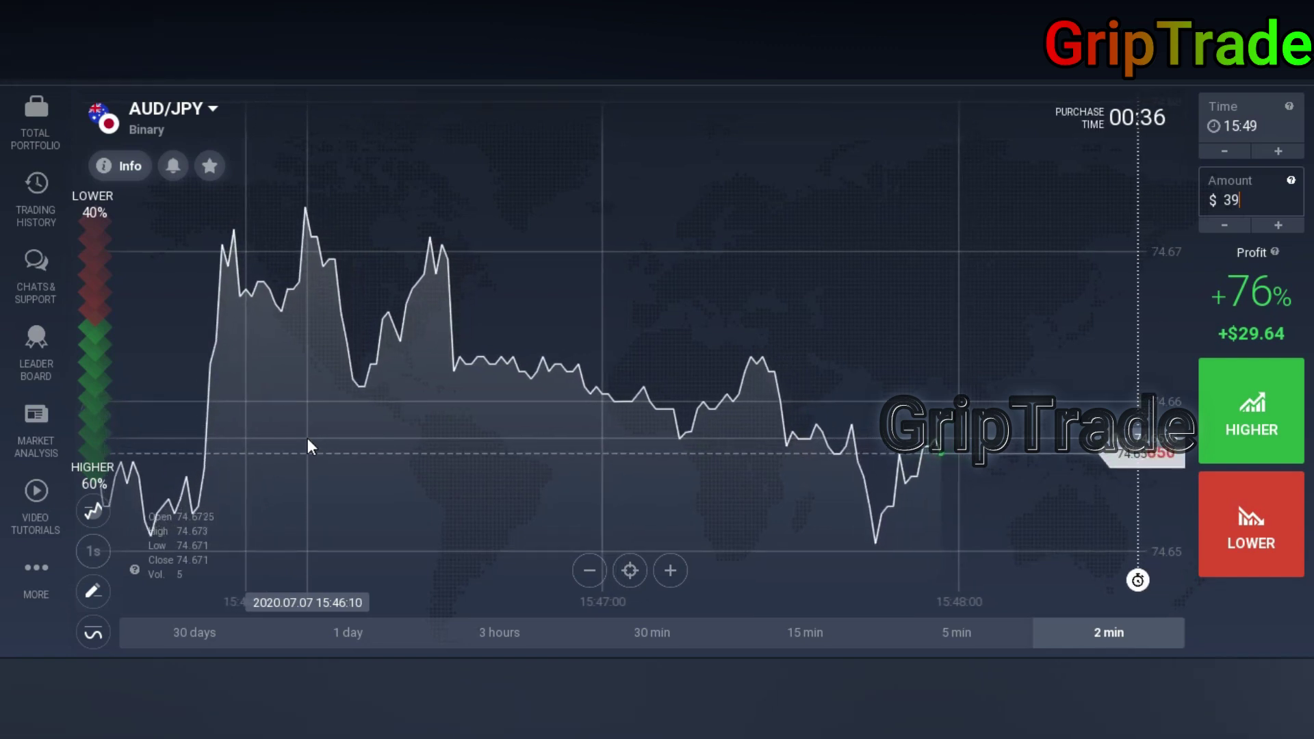
Set the trade amount to $3
{"action": "key", "text": "BackSpace"}
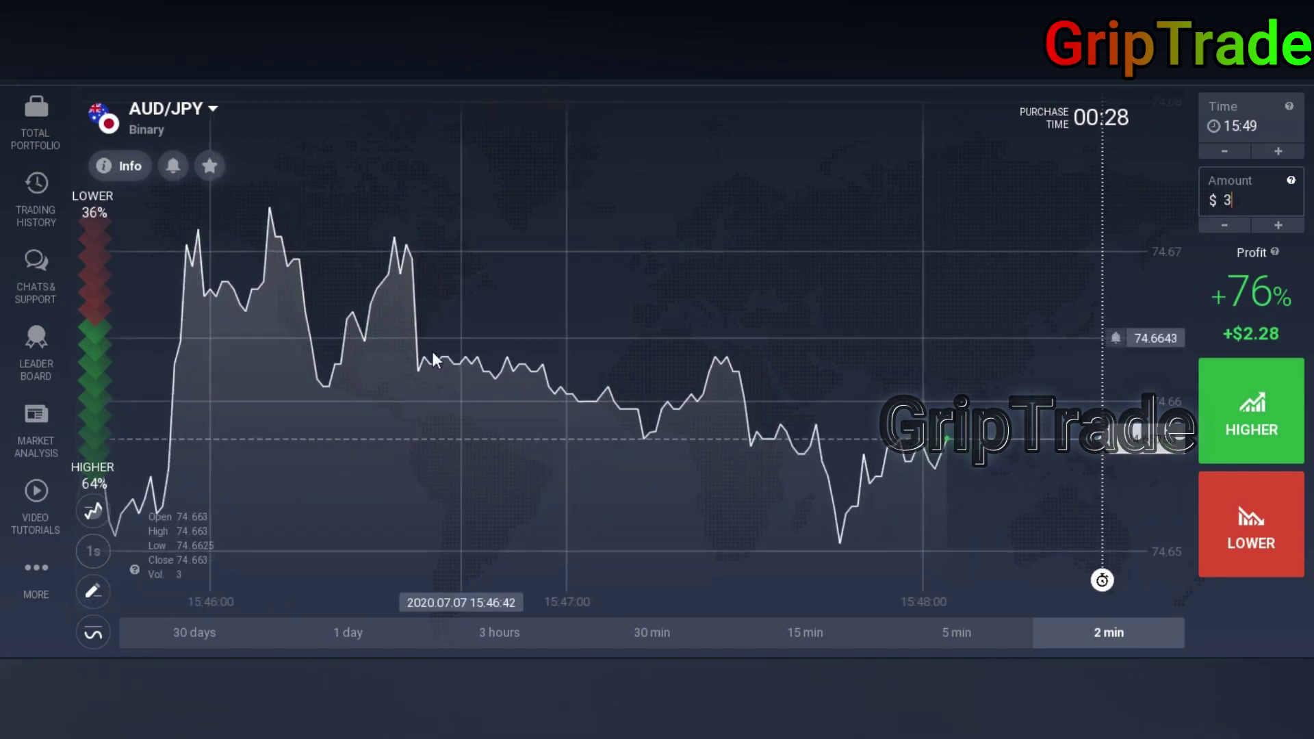
Display the AUD/JPY chart as candles with a candle time period of 1 minute
{"action": "left_click", "coordinate": [95, 514]}
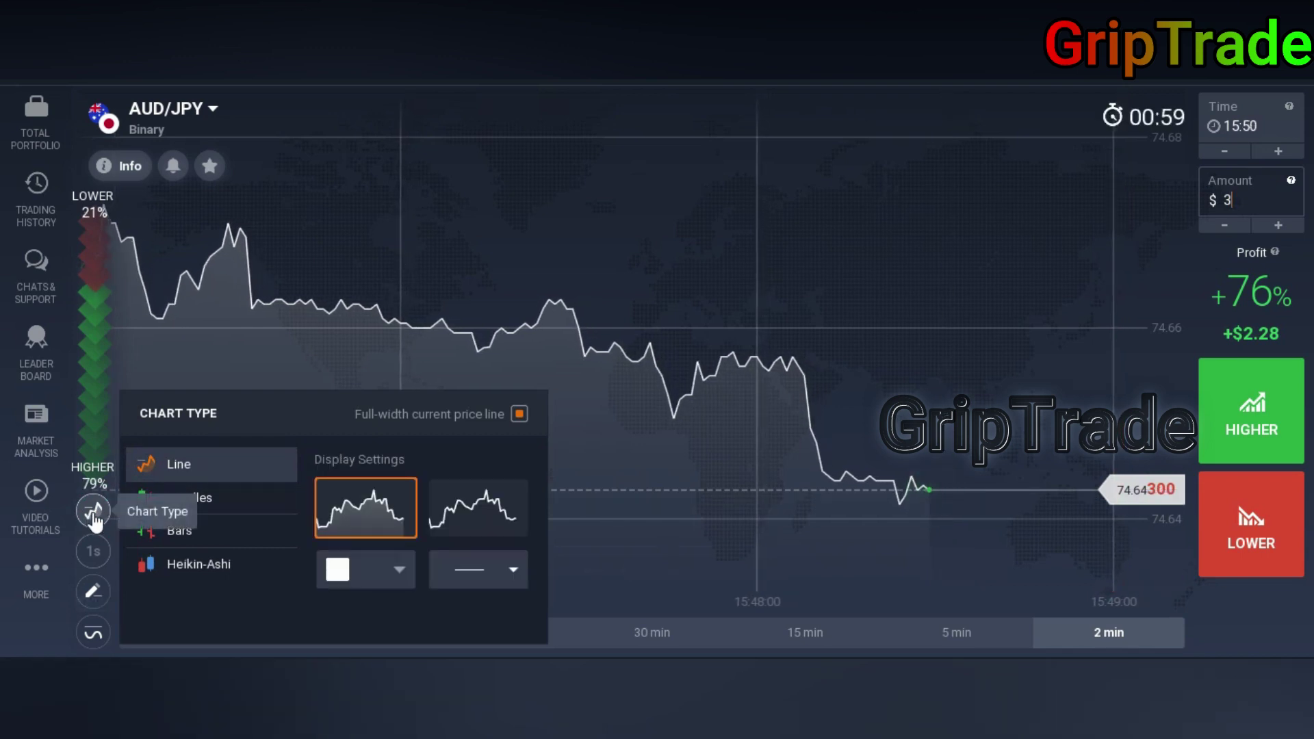
{"action": "left_click", "coordinate": [200, 503]}
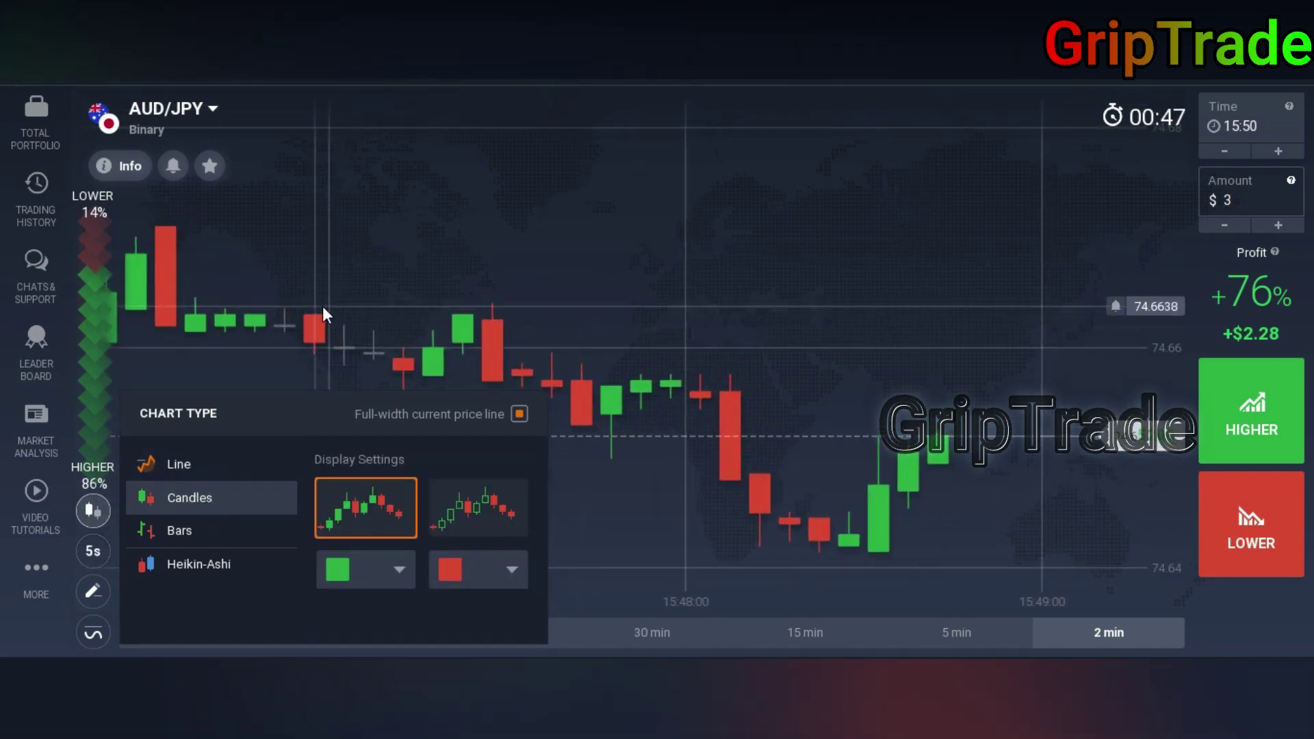
{"action": "left_click", "coordinate": [323, 307]}
{"action": "left_click", "coordinate": [94, 551]}
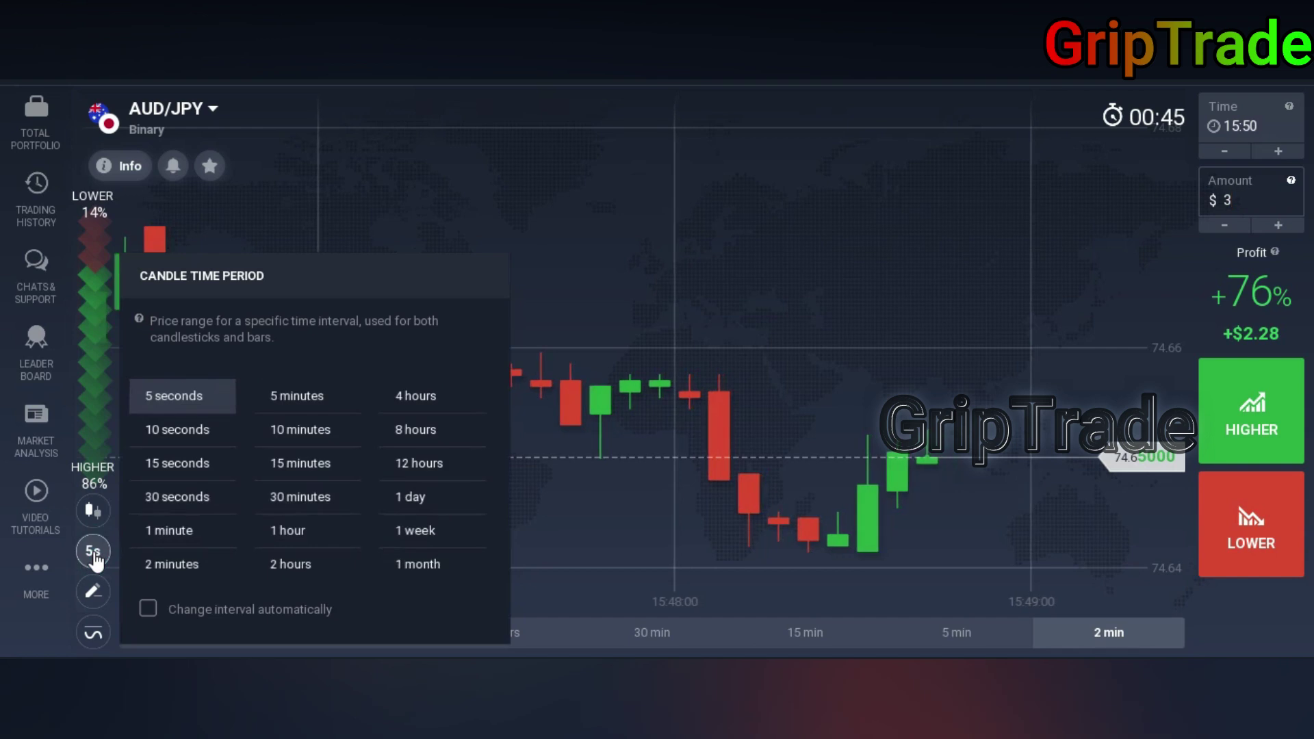
{"action": "left_click", "coordinate": [199, 531]}
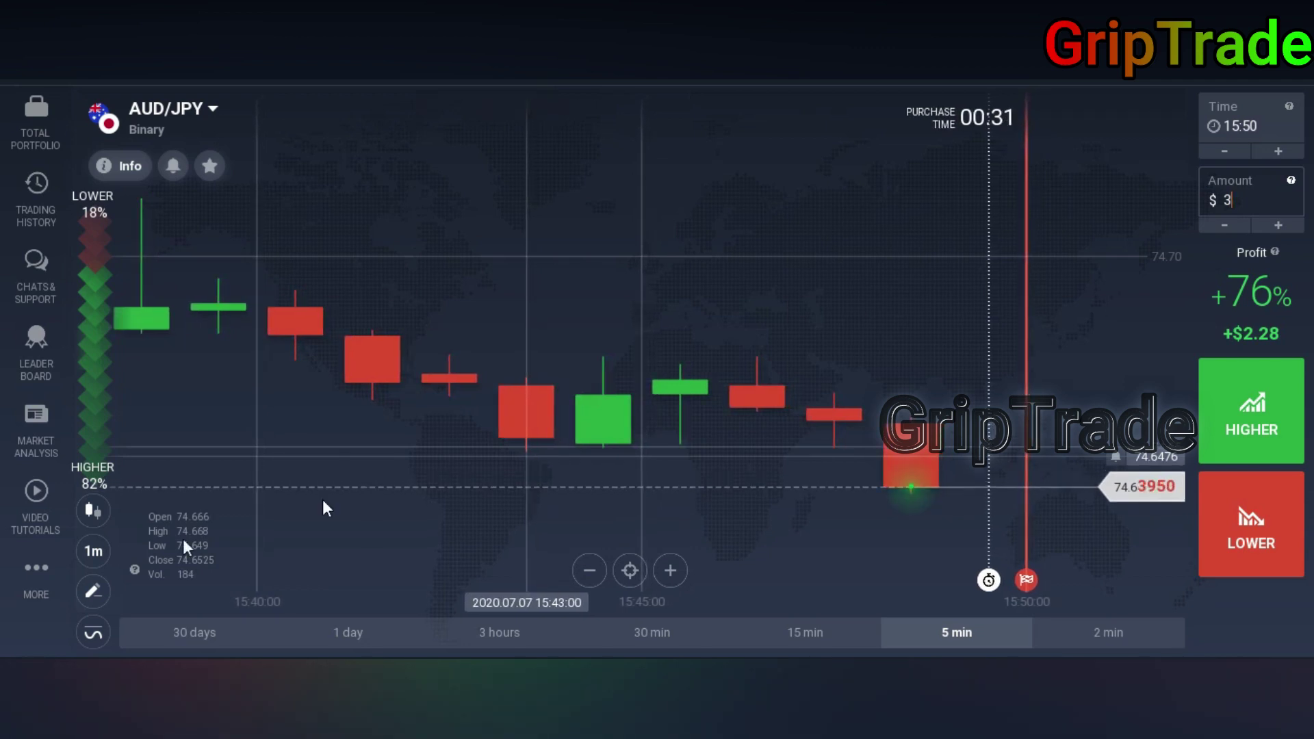
Find the Moving Average indicator and set its period to 118 in the setup
{"action": "left_click", "coordinate": [94, 637]}
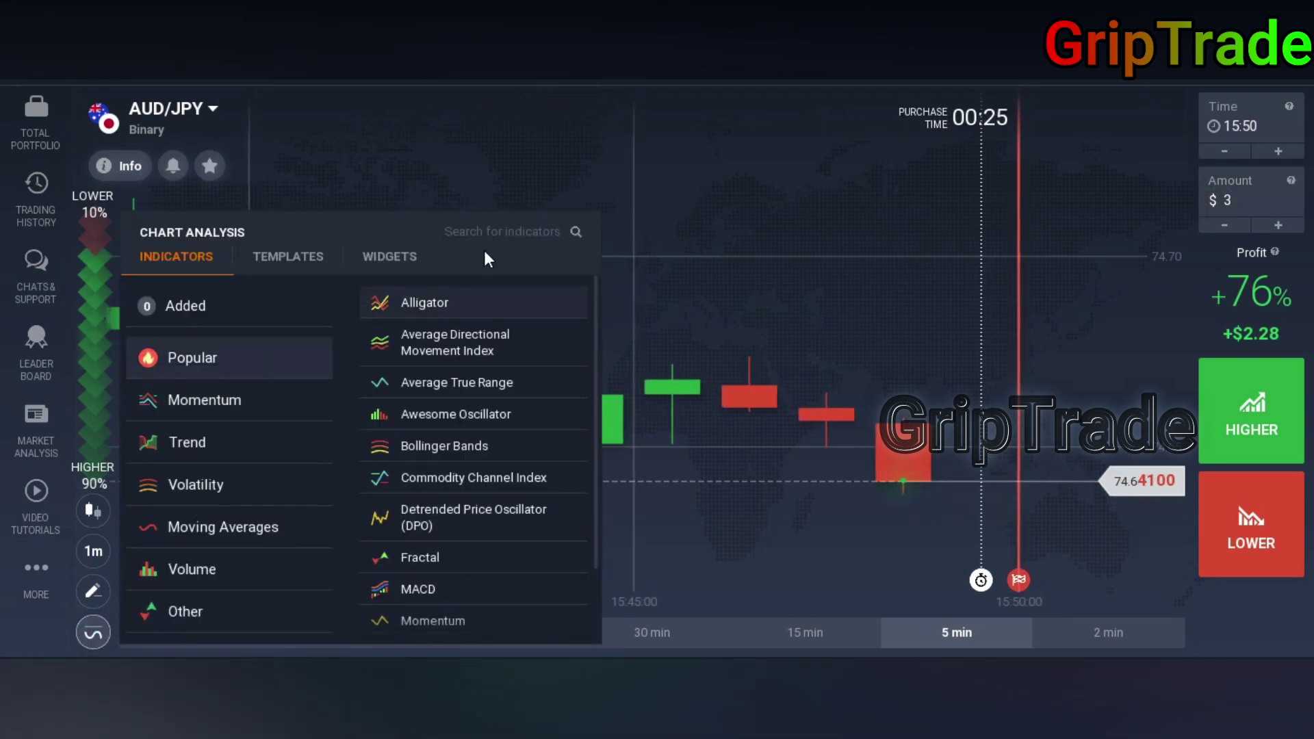
{"action": "left_click", "coordinate": [507, 236]}
{"action": "type", "text": "m"}
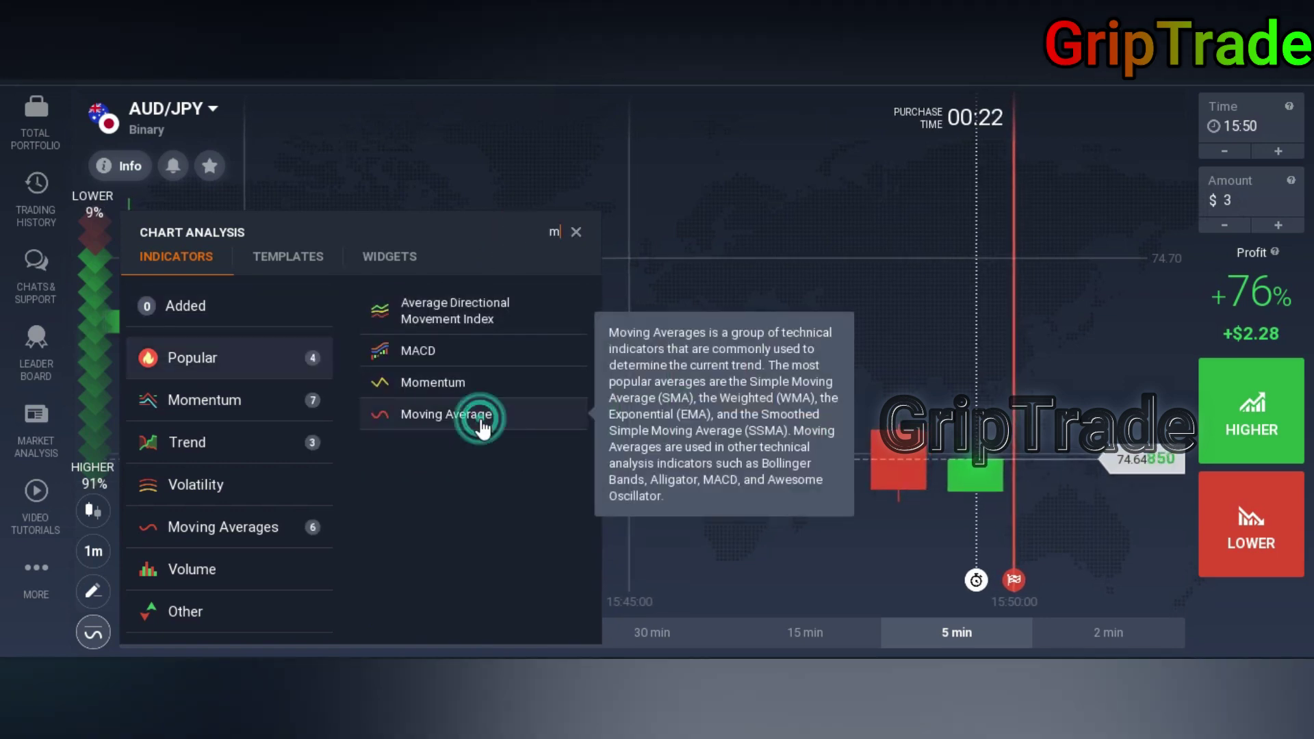
{"action": "left_click", "coordinate": [457, 424]}
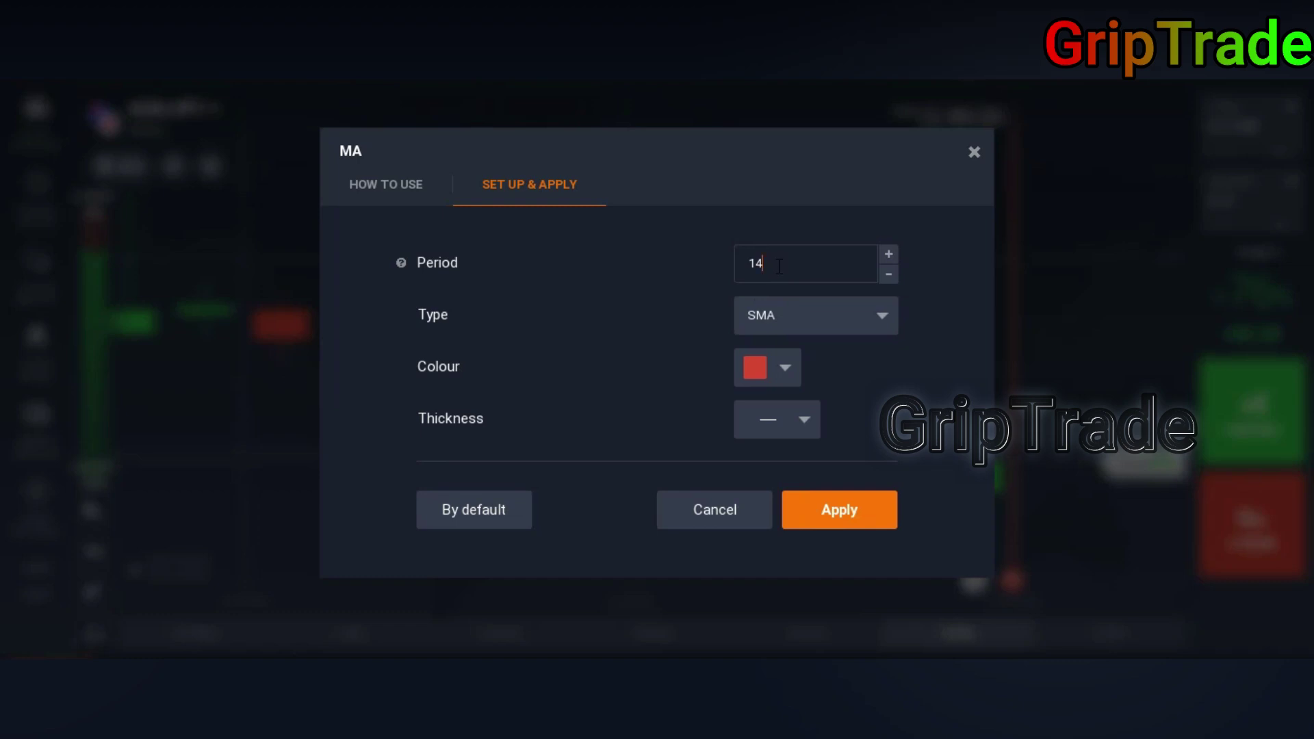
{"action": "left_click_drag", "start_coordinate": [765, 266], "coordinate": [711, 265]}
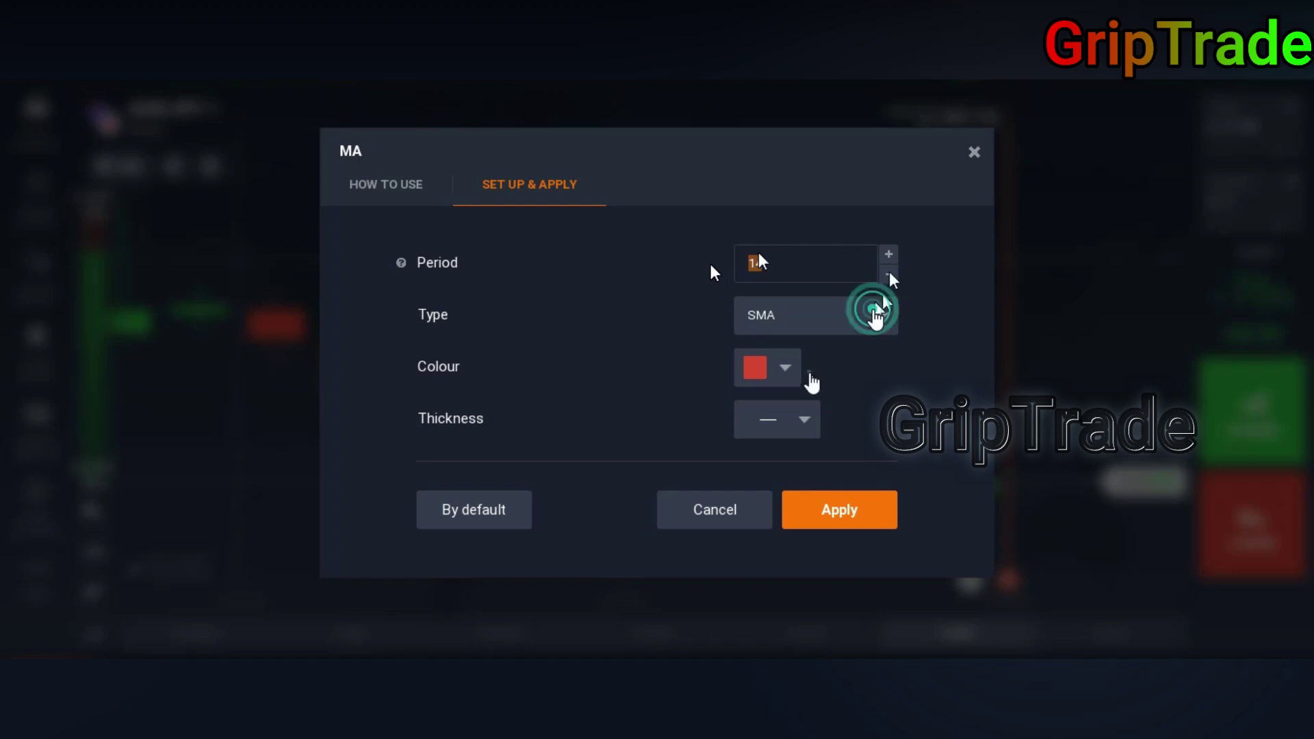
{"action": "type", "text": "118"}
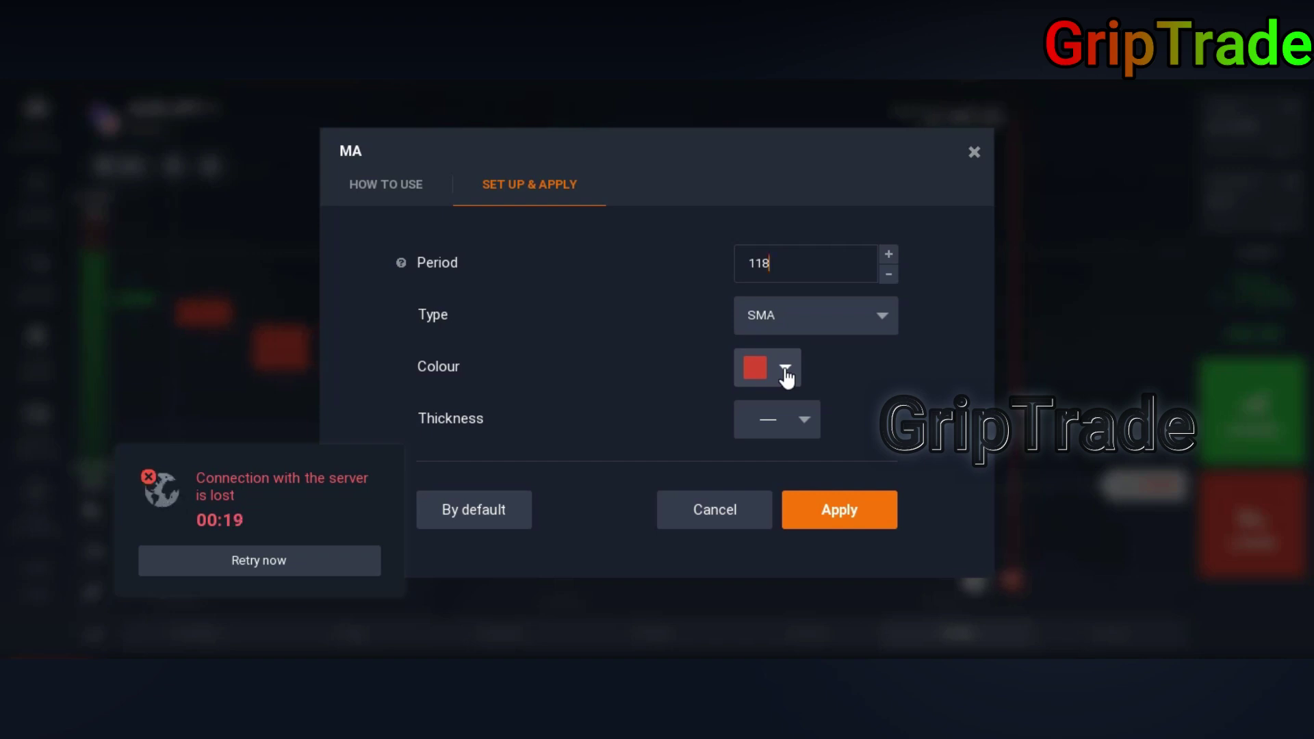
Give the 118-period moving average a white colour and the thickest line, and apply it to the chart
{"action": "left_click", "coordinate": [785, 373]}
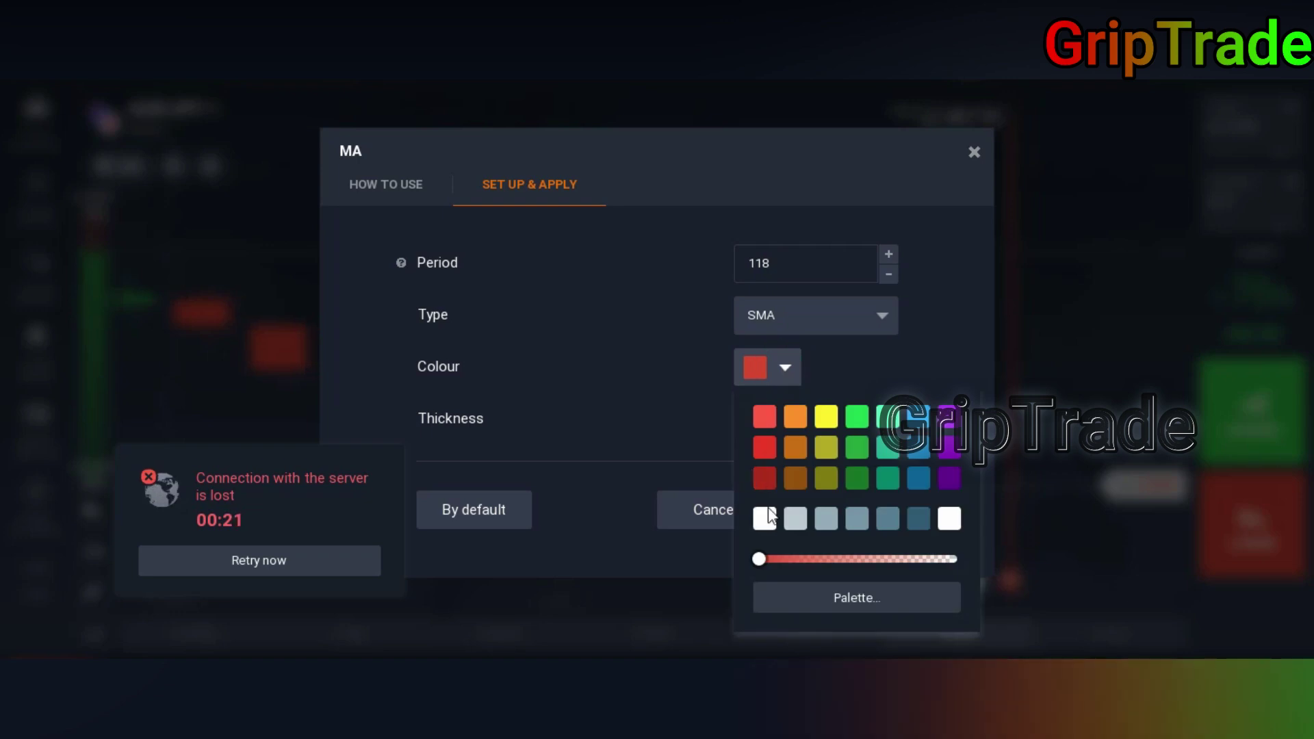
{"action": "left_click", "coordinate": [766, 520]}
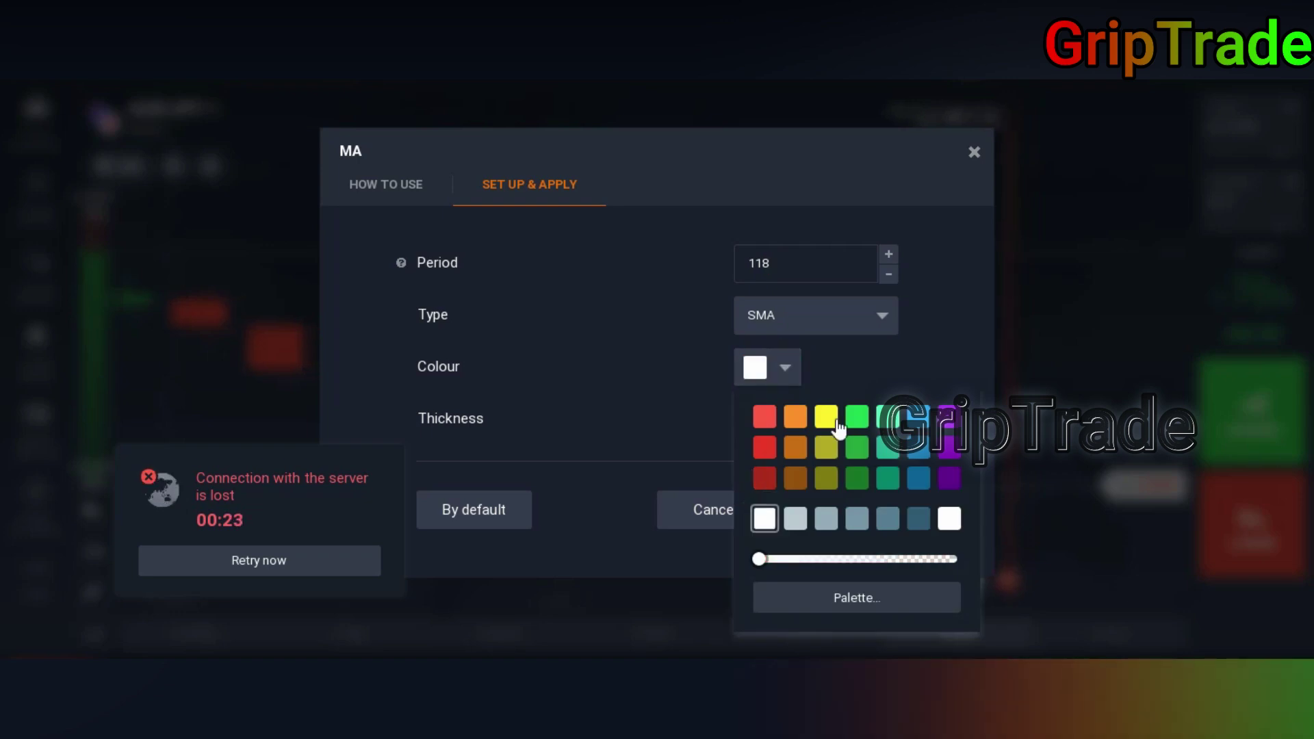
{"action": "left_click", "coordinate": [694, 394]}
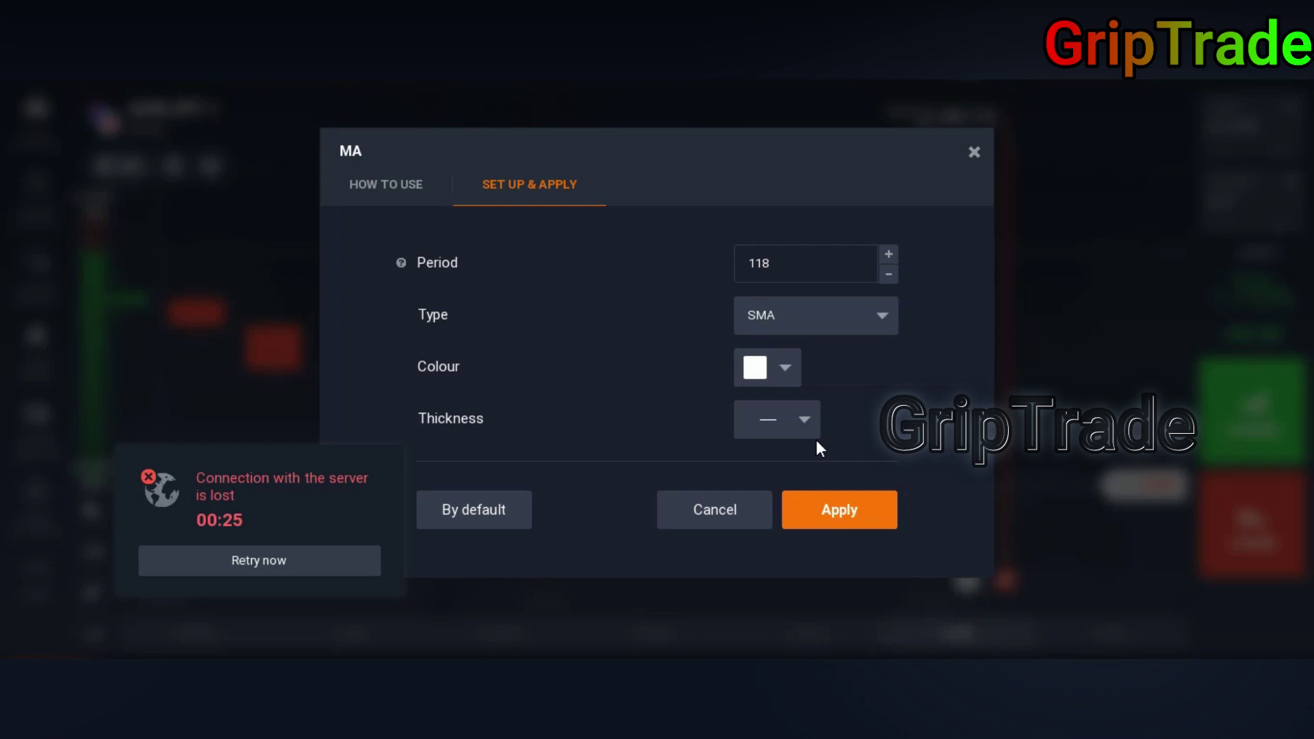
{"action": "left_click", "coordinate": [804, 429]}
{"action": "left_click", "coordinate": [782, 545]}
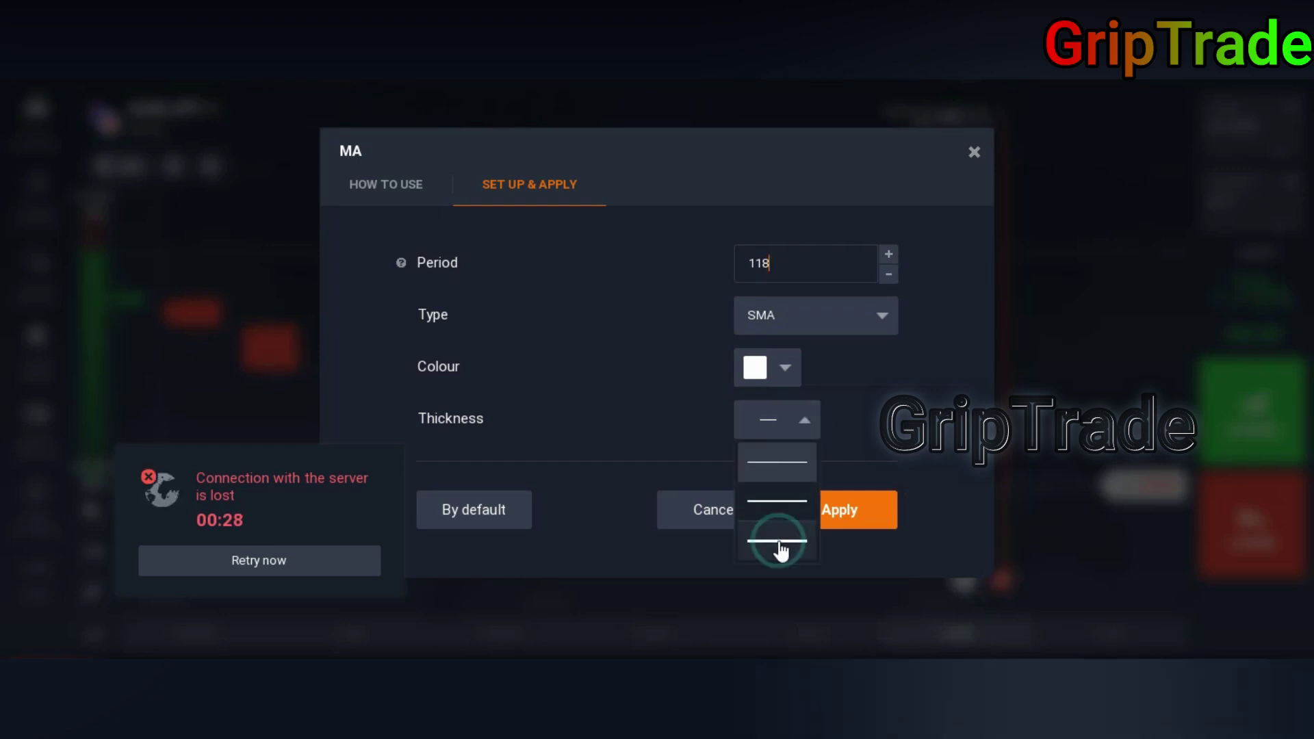
{"action": "left_click", "coordinate": [839, 526]}
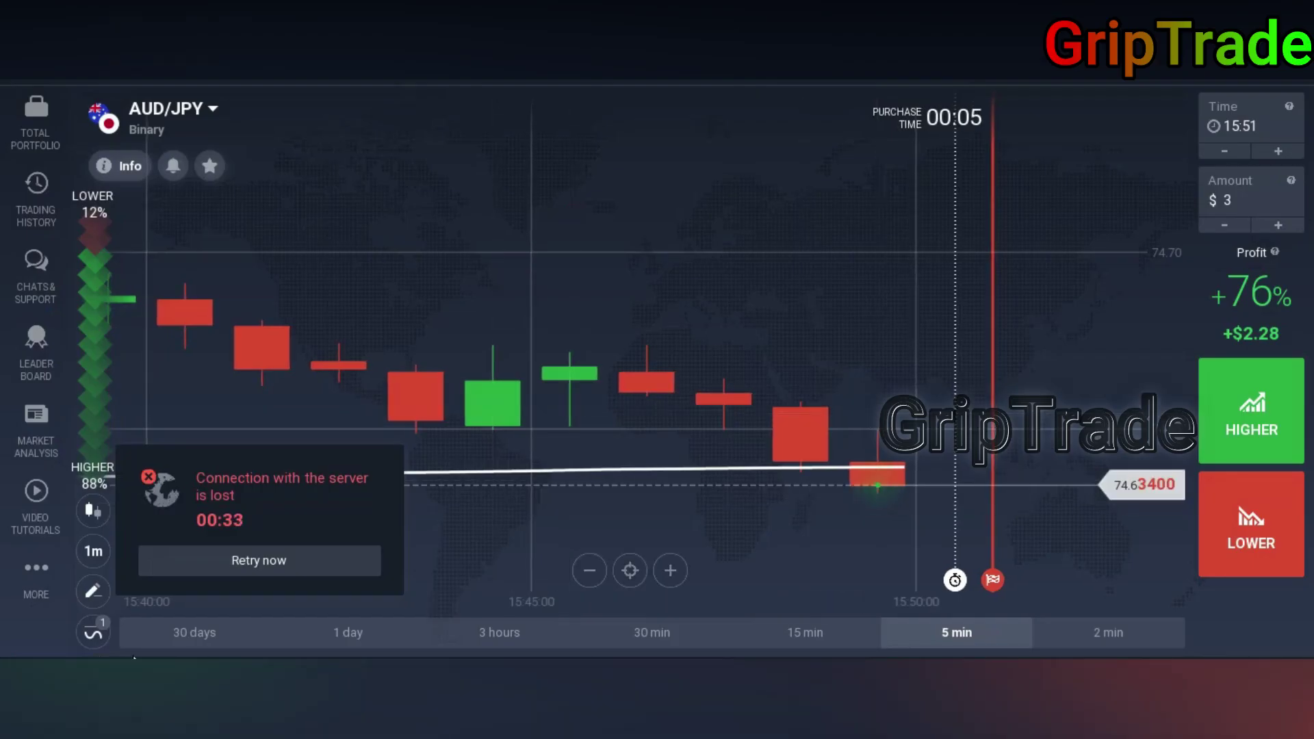
Add a second Moving Average with period 38, orange colour and the thickest line to the chart
{"action": "left_click", "coordinate": [94, 633]}
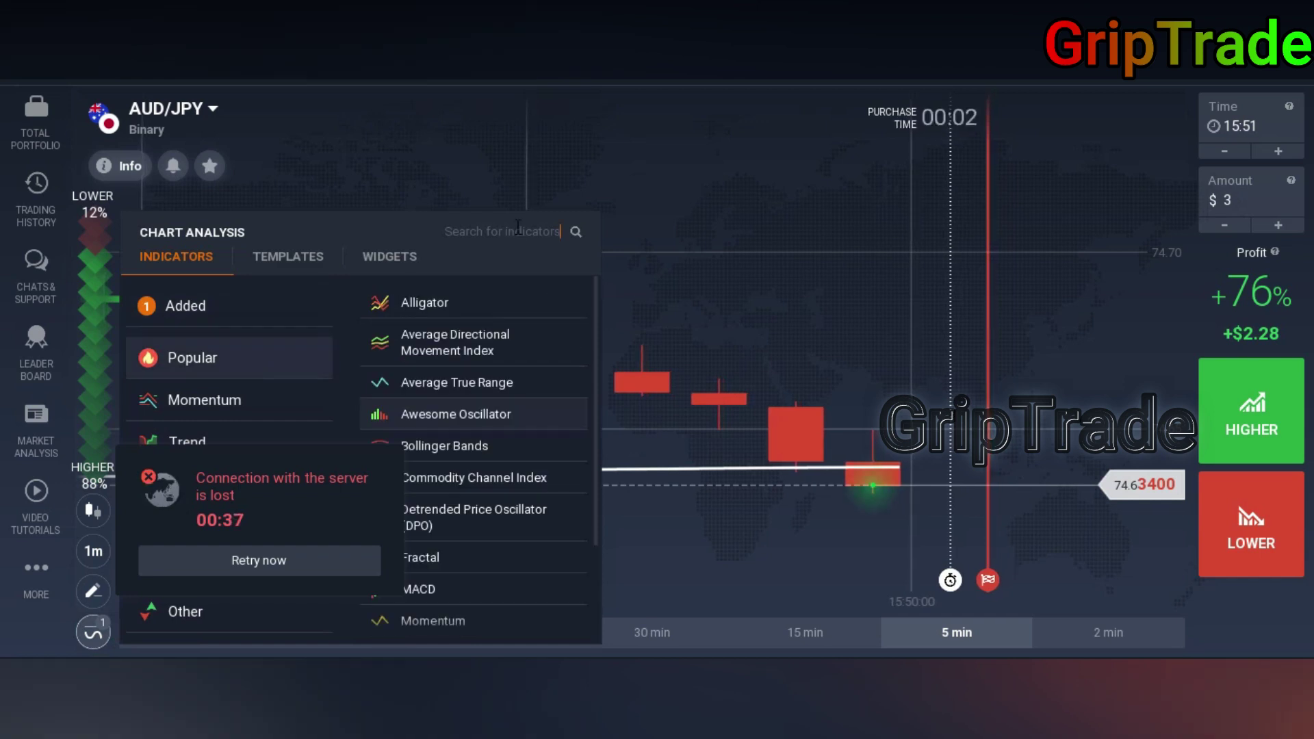
{"action": "type", "text": "m"}
{"action": "left_click", "coordinate": [447, 413]}
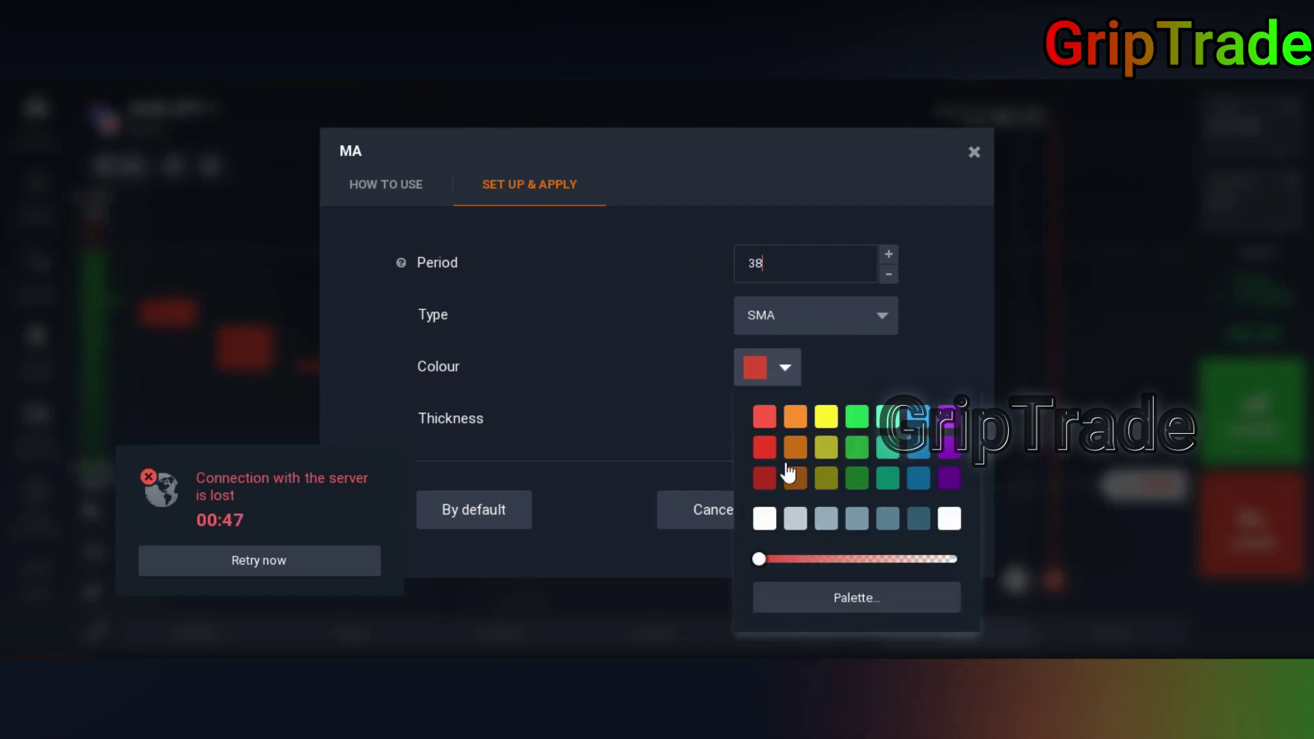
{"action": "left_click", "coordinate": [796, 423]}
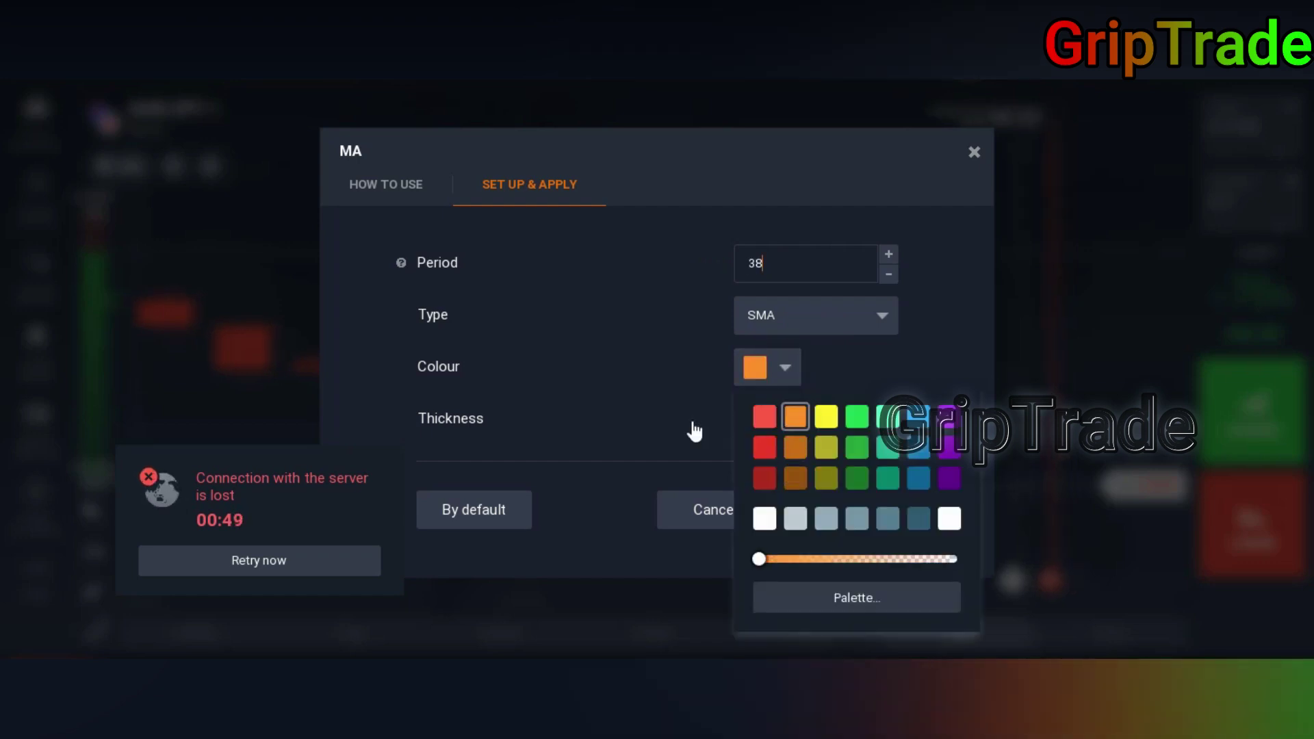
{"action": "left_click", "coordinate": [761, 426]}
{"action": "left_click", "coordinate": [768, 538]}
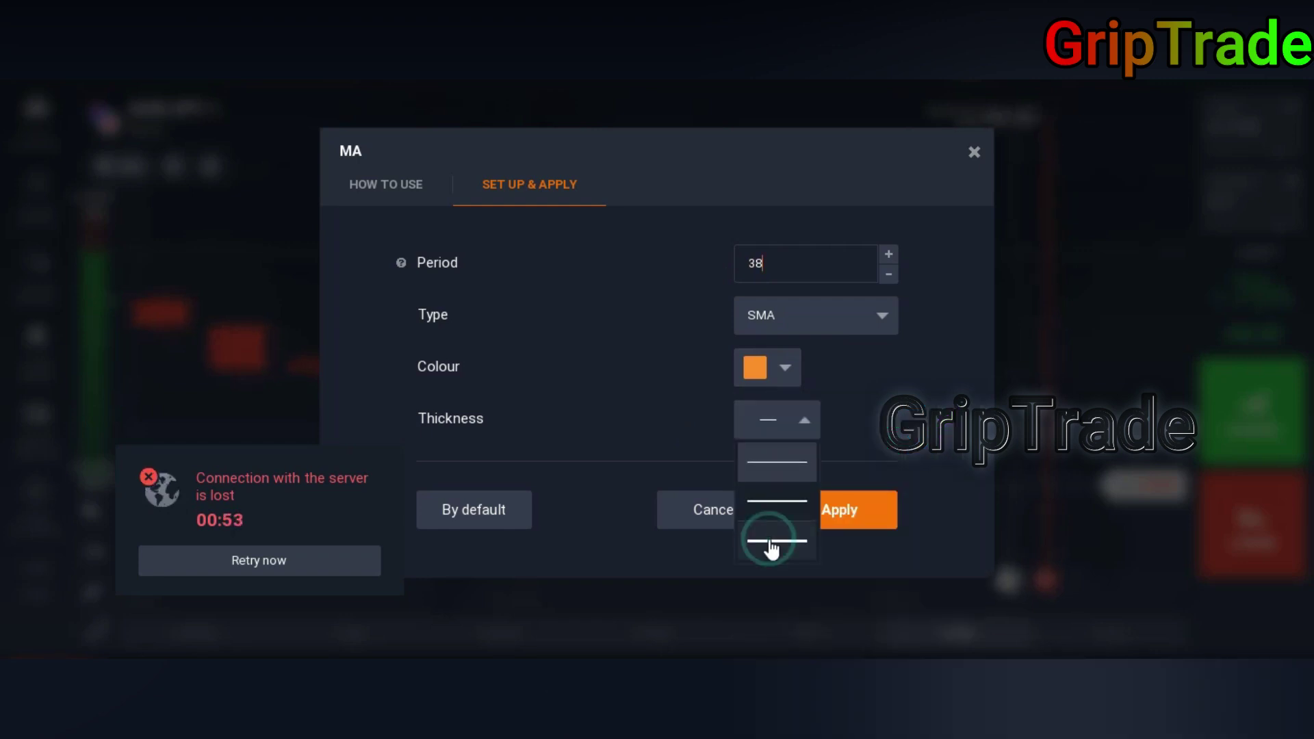
{"action": "left_click", "coordinate": [847, 515]}
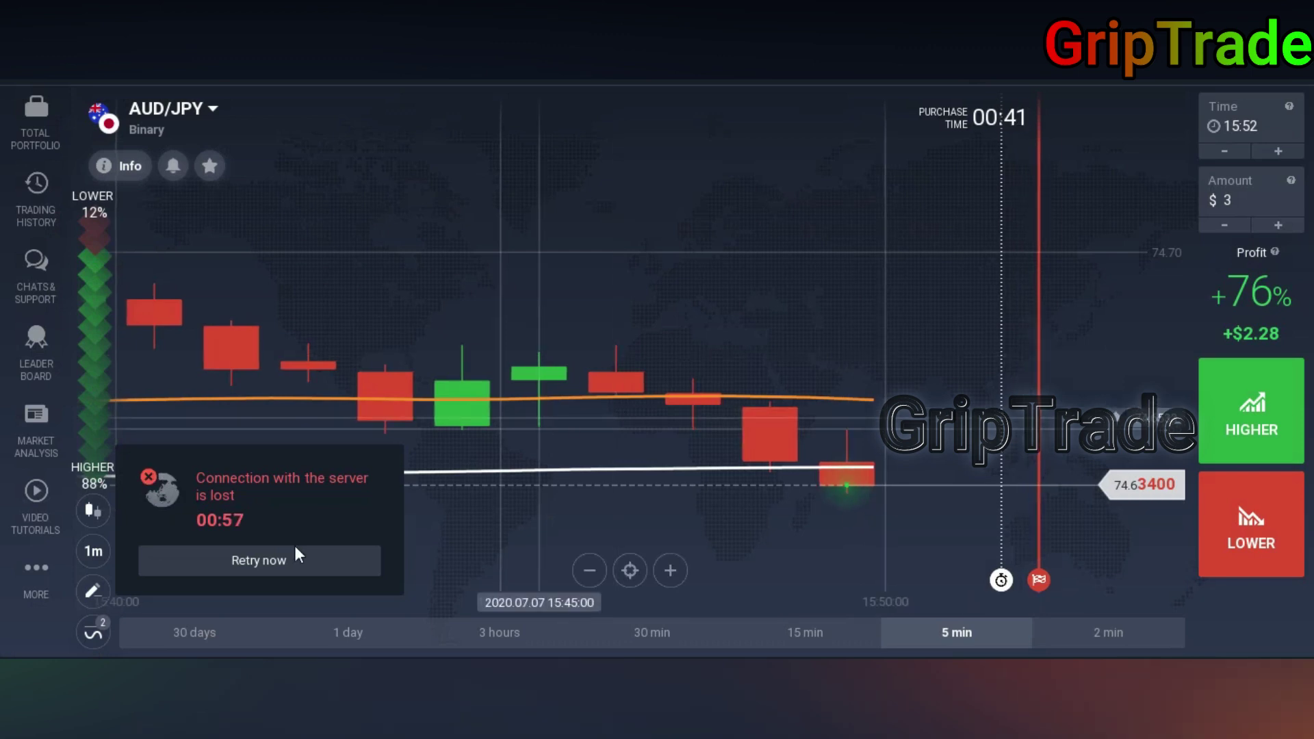
Find the Commodity Channel Index indicator and set its period to 19
{"action": "left_click", "coordinate": [95, 633]}
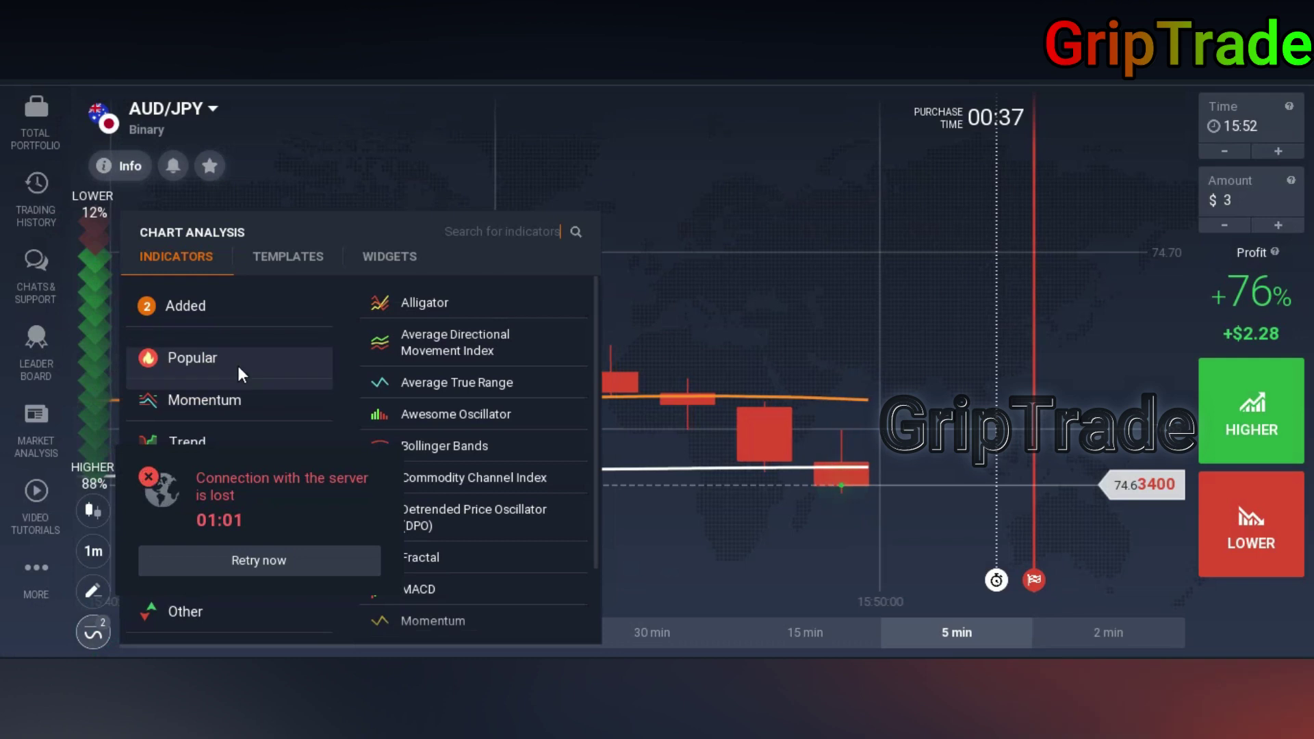
{"action": "left_click", "coordinate": [516, 230]}
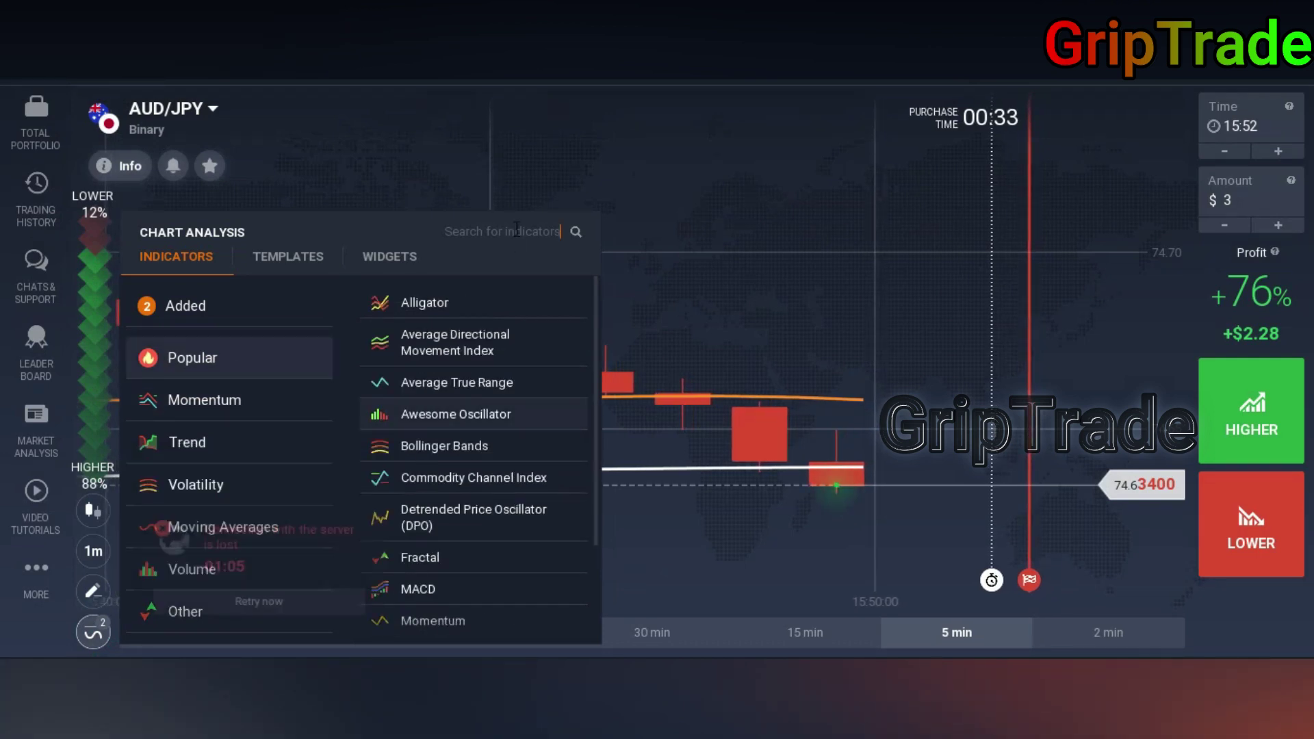
{"action": "type", "text": "cc"}
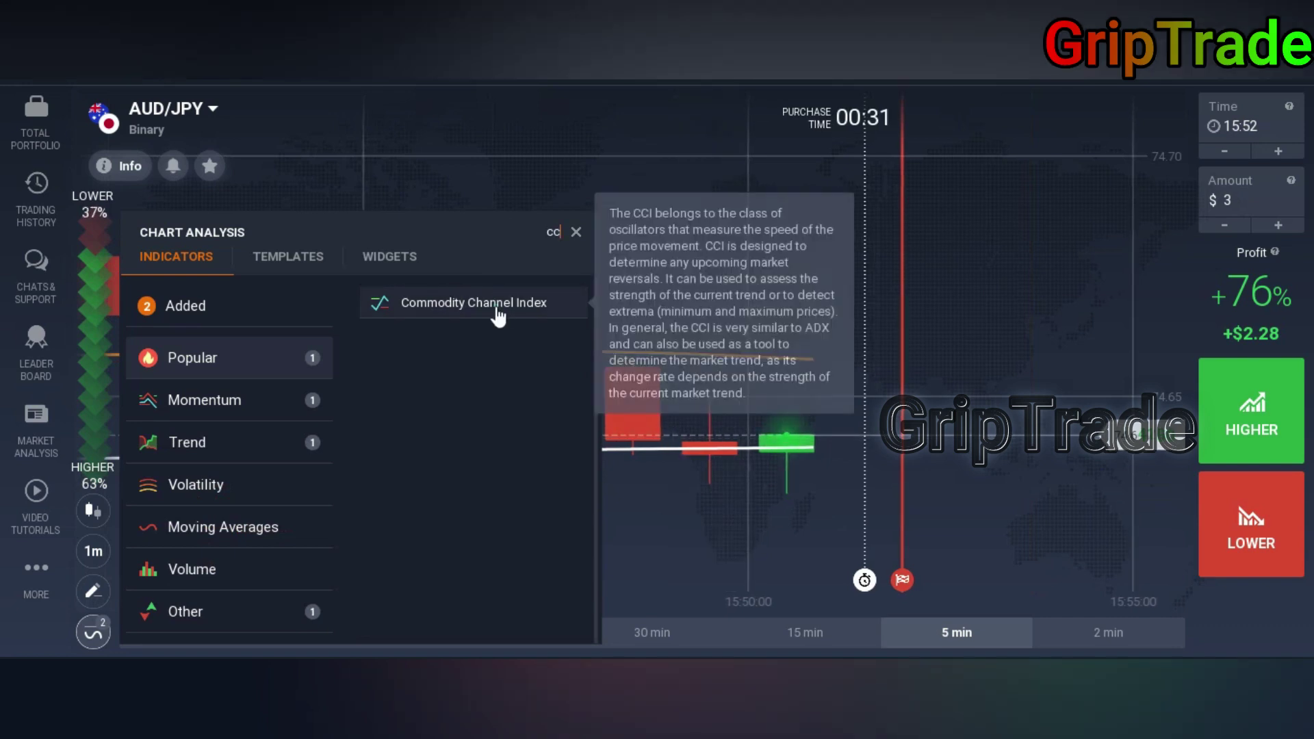
{"action": "left_click", "coordinate": [497, 312]}
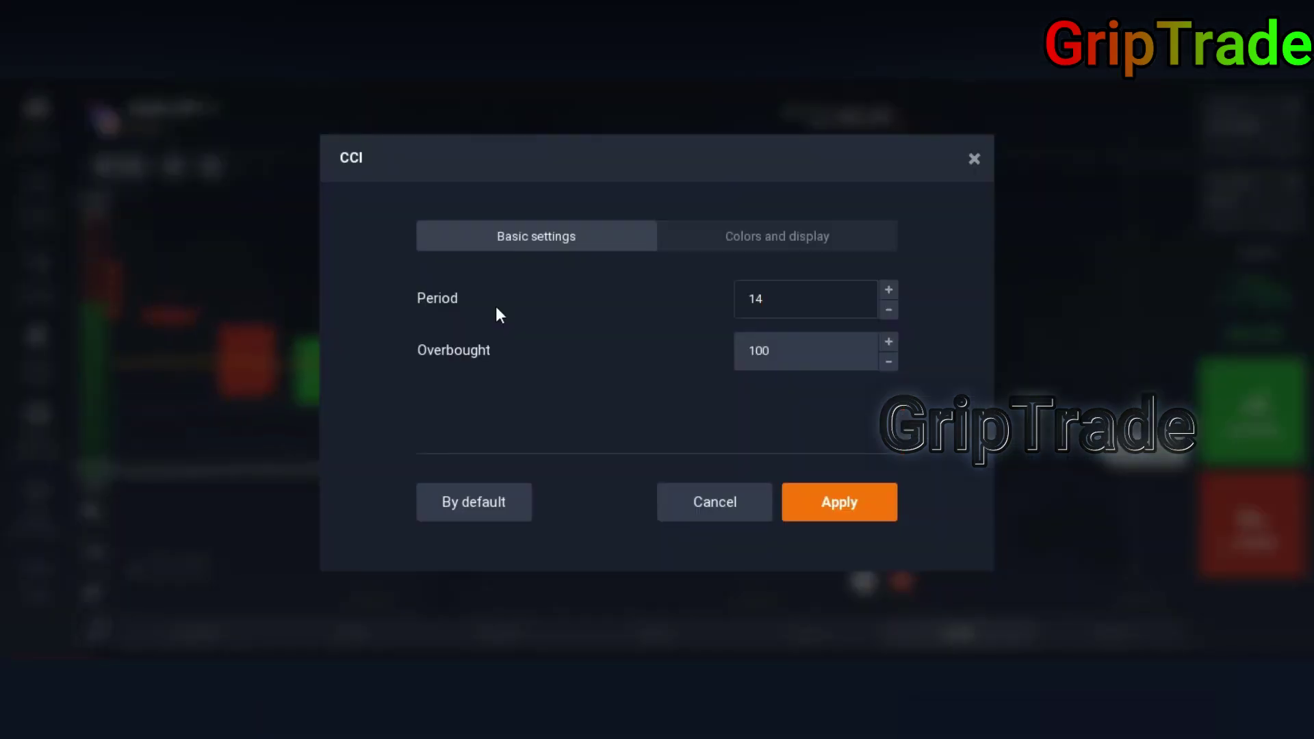
{"action": "left_click", "coordinate": [773, 291]}
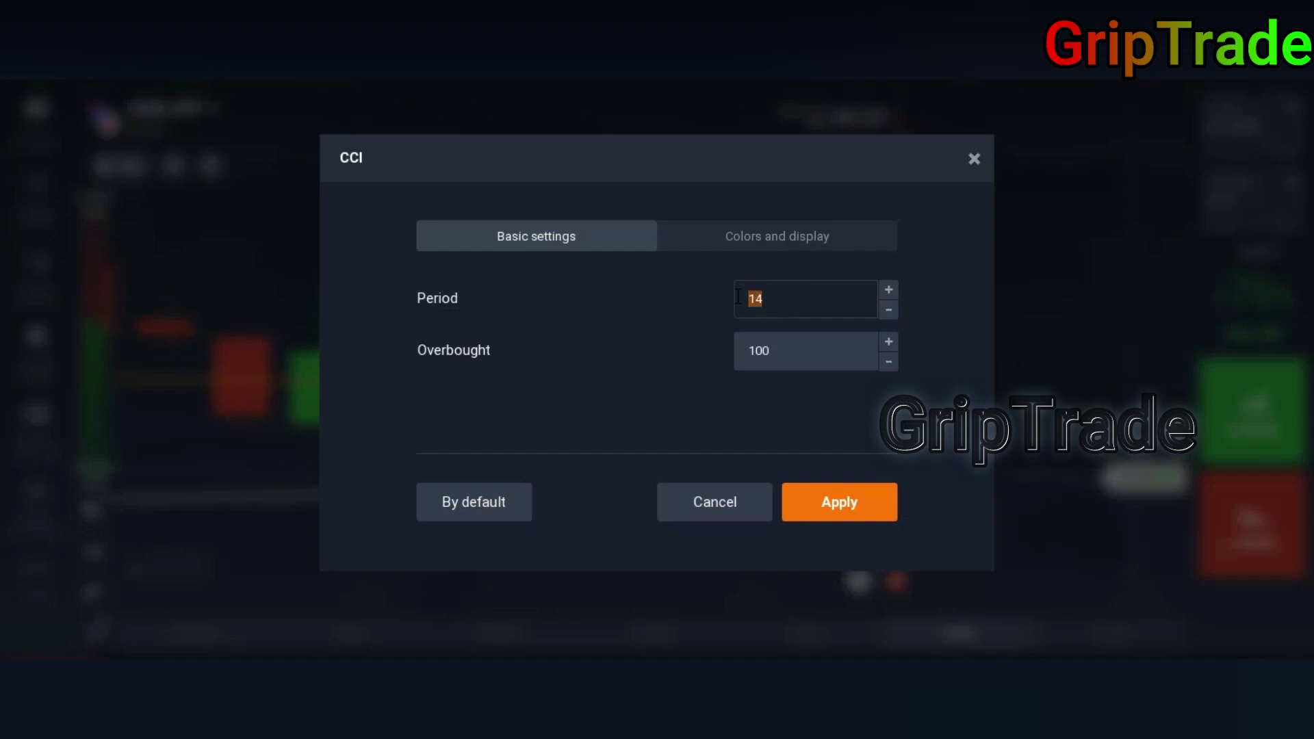
{"action": "type", "text": "19"}
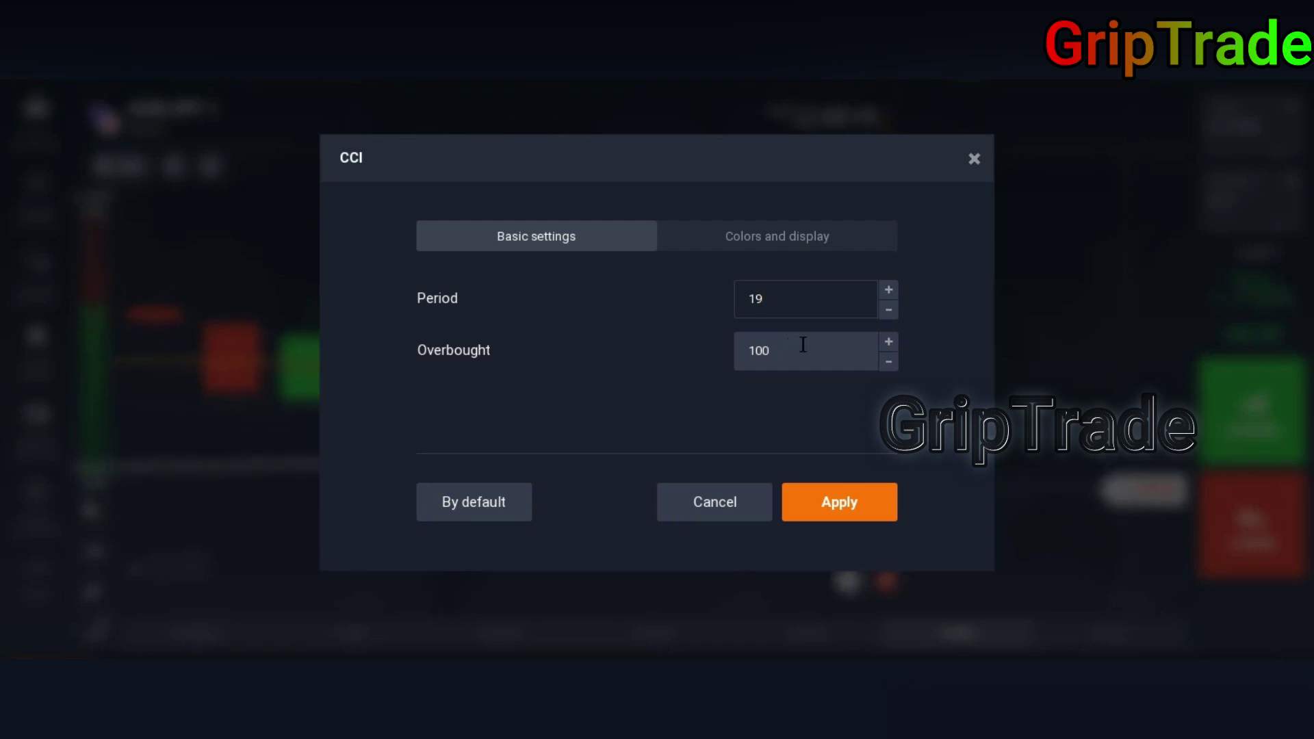
Set the CCI's base line, overbought and oversold lines to the thickest width and apply the indicator
{"action": "left_click", "coordinate": [843, 245]}
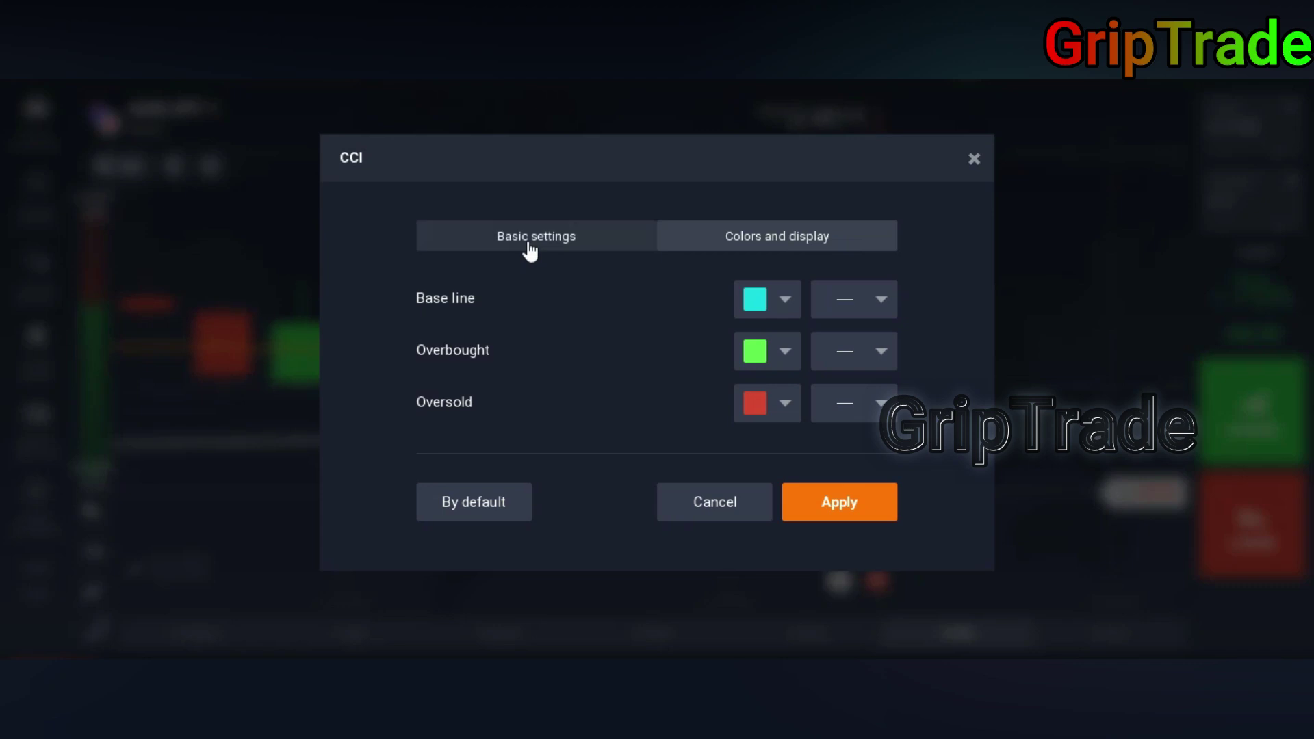
{"action": "left_click", "coordinate": [864, 310]}
{"action": "left_click", "coordinate": [871, 433]}
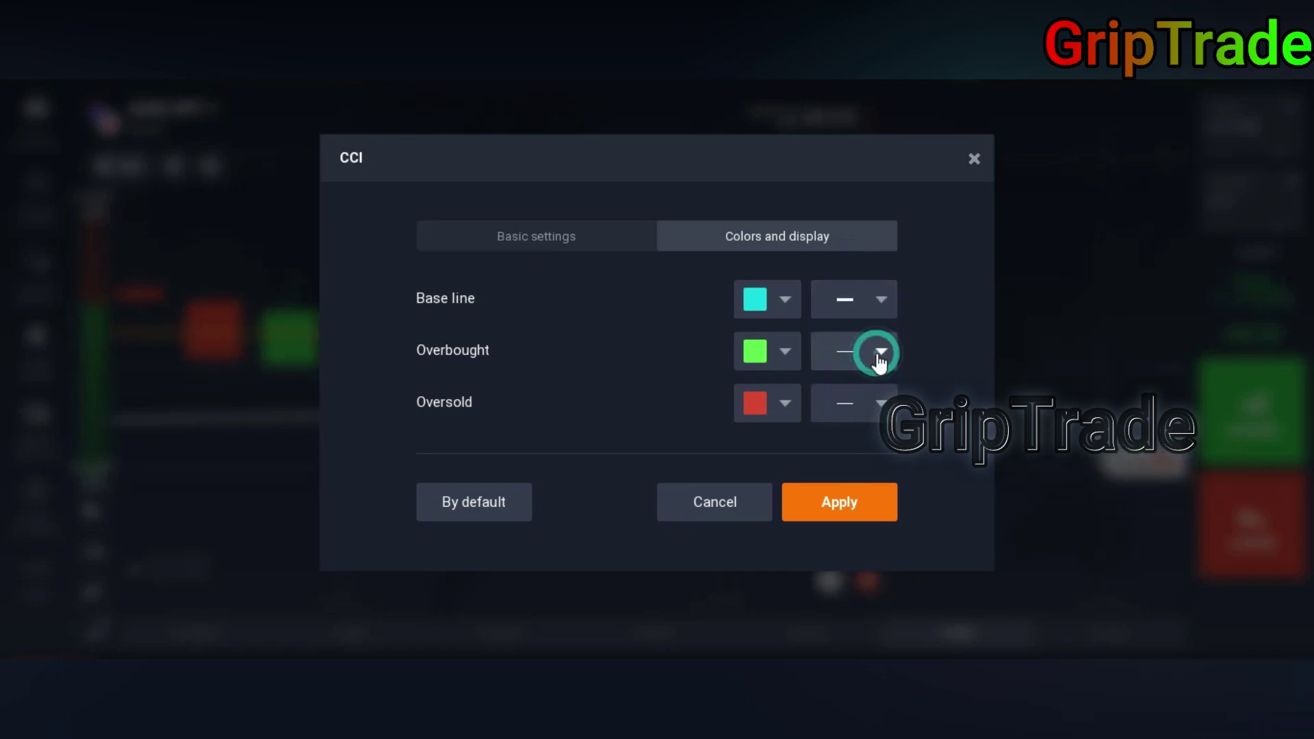
{"action": "left_click", "coordinate": [879, 354]}
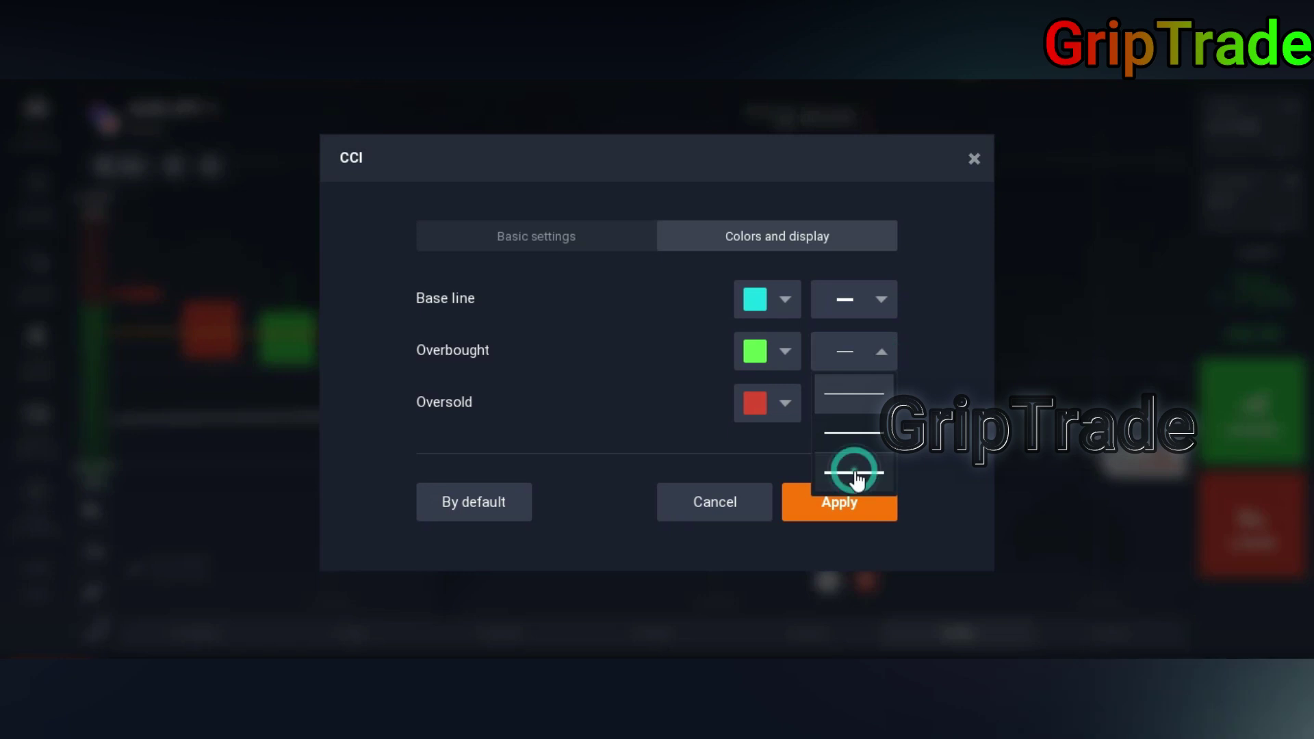
{"action": "left_click", "coordinate": [855, 473]}
{"action": "left_click", "coordinate": [879, 403]}
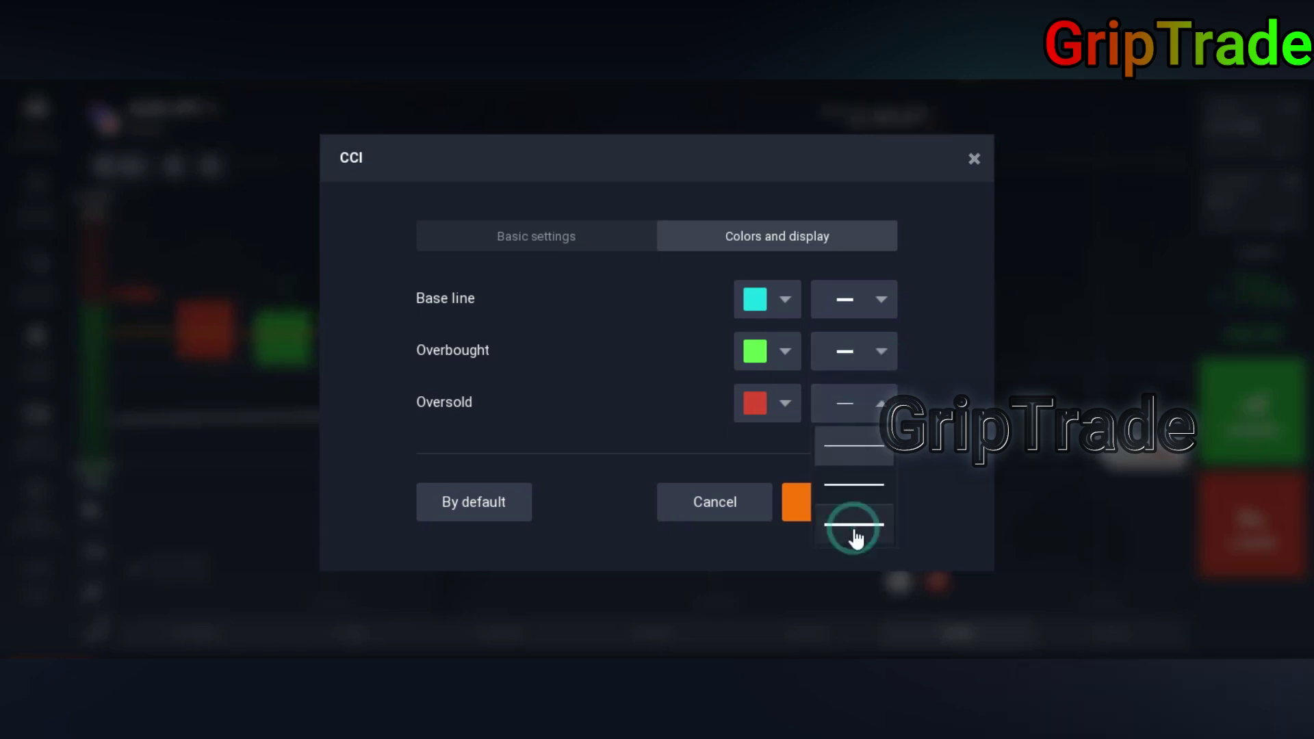
{"action": "left_click", "coordinate": [855, 525]}
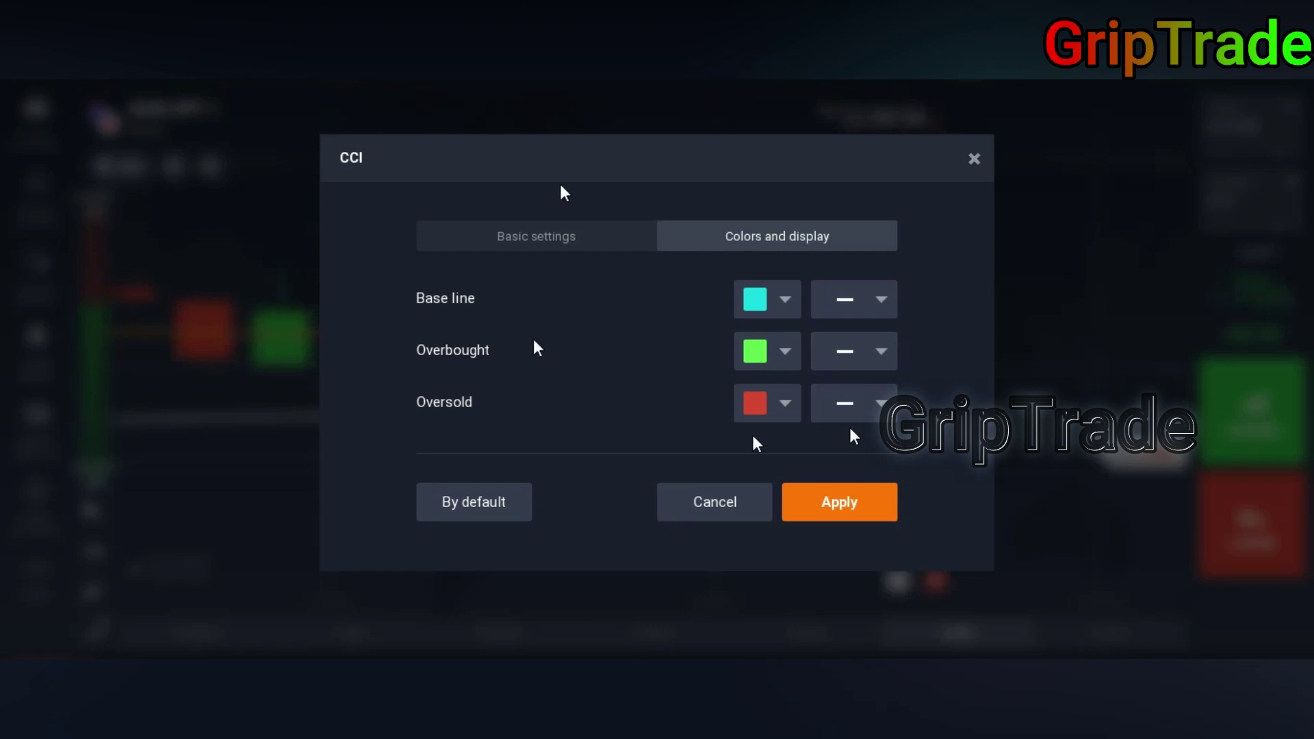
{"action": "left_click", "coordinate": [555, 236]}
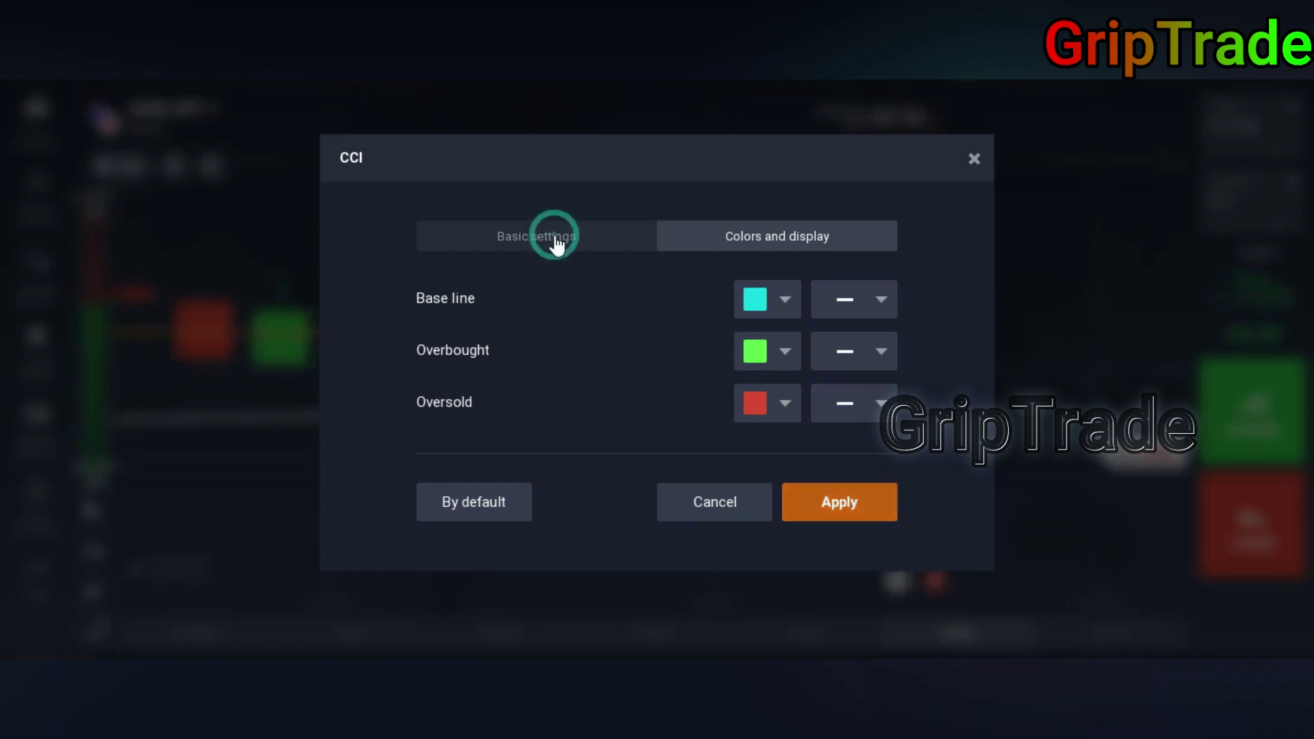
{"action": "left_click", "coordinate": [801, 245]}
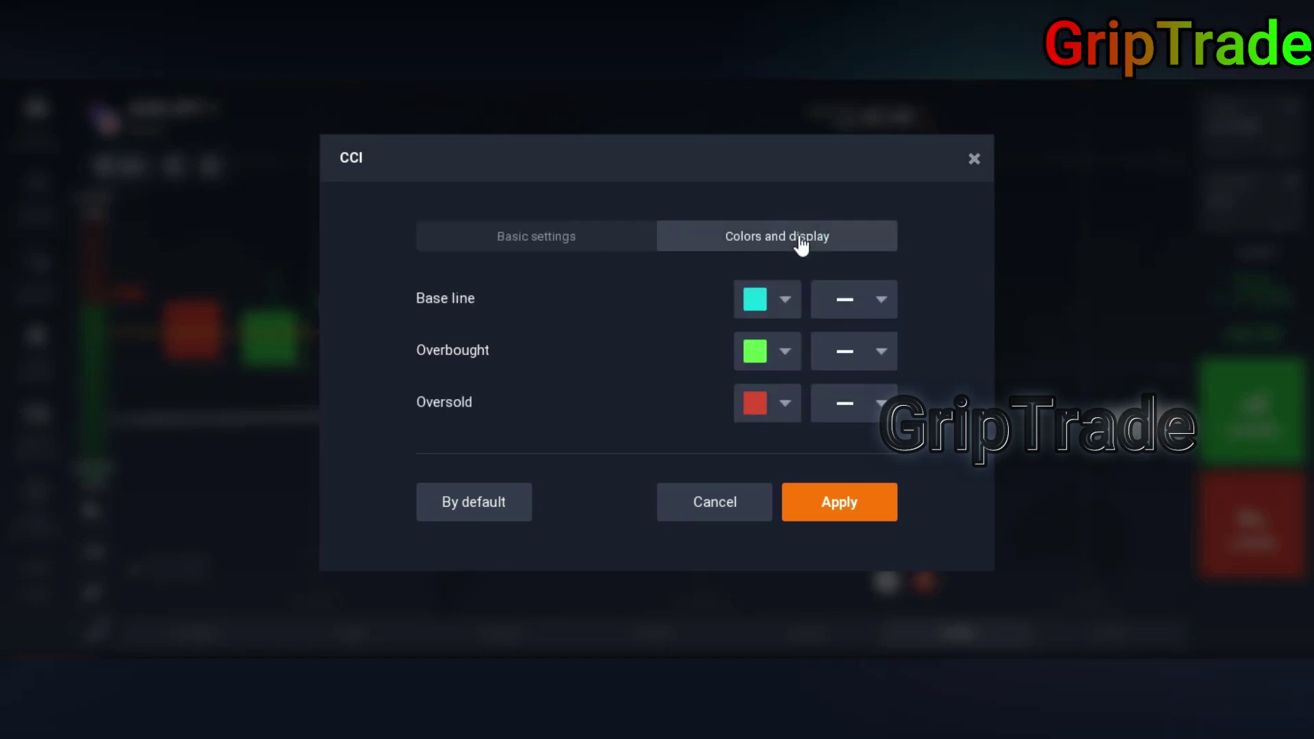
{"action": "left_click", "coordinate": [840, 506]}
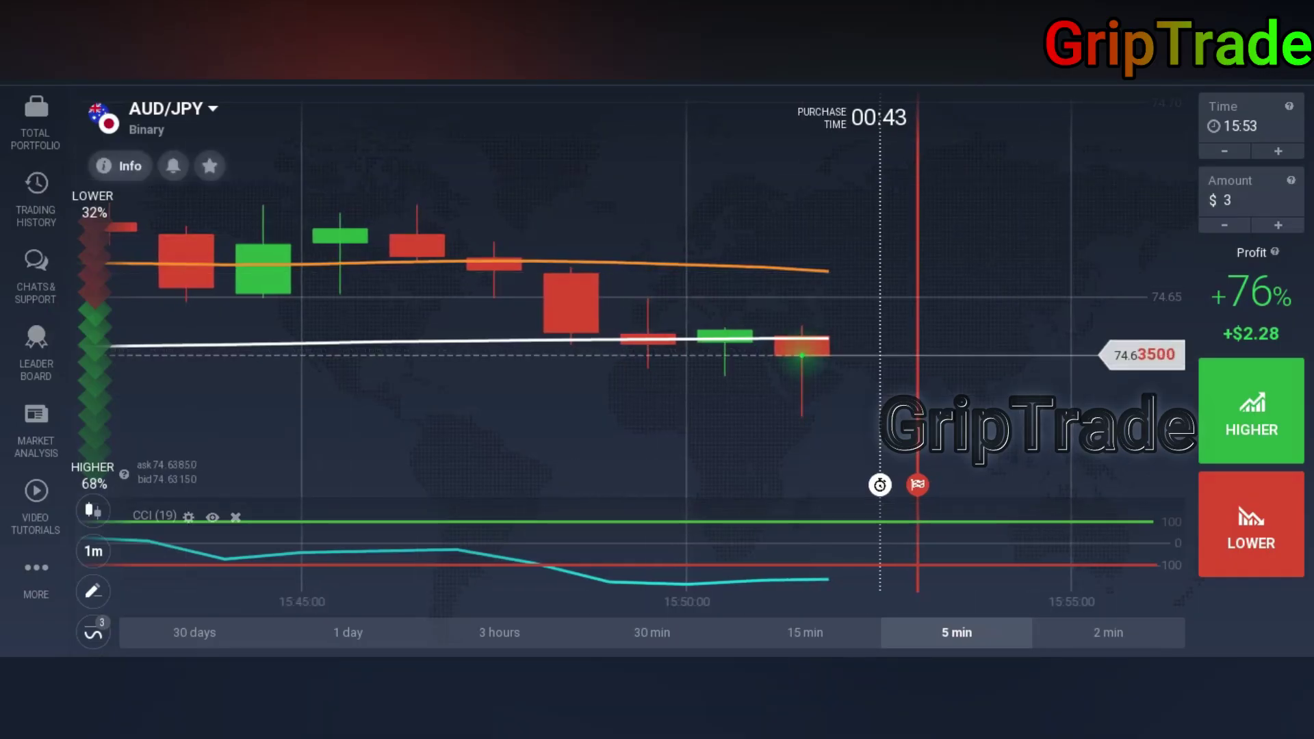
Open the binary assets EUR/USD, GBP/JPY and NZD/USD as additional charts
{"action": "left_click", "coordinate": [171, 110]}
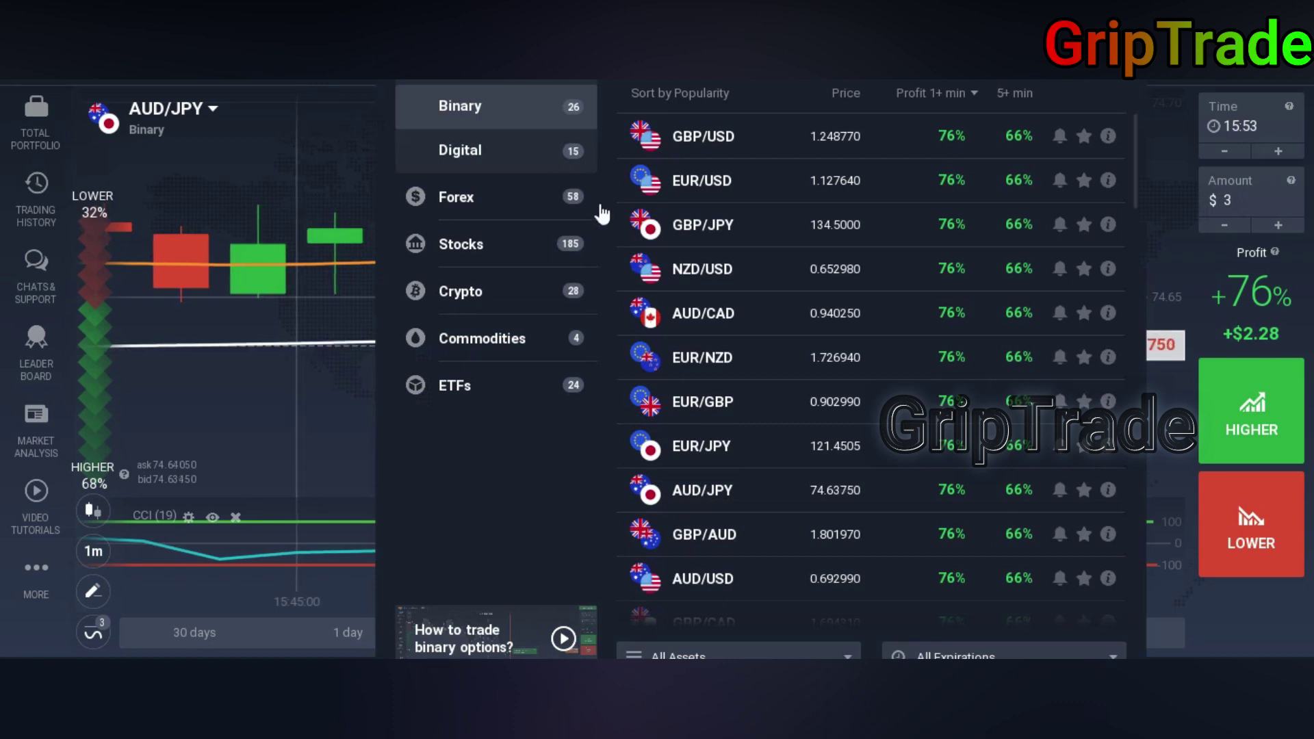
{"action": "left_click", "coordinate": [759, 189]}
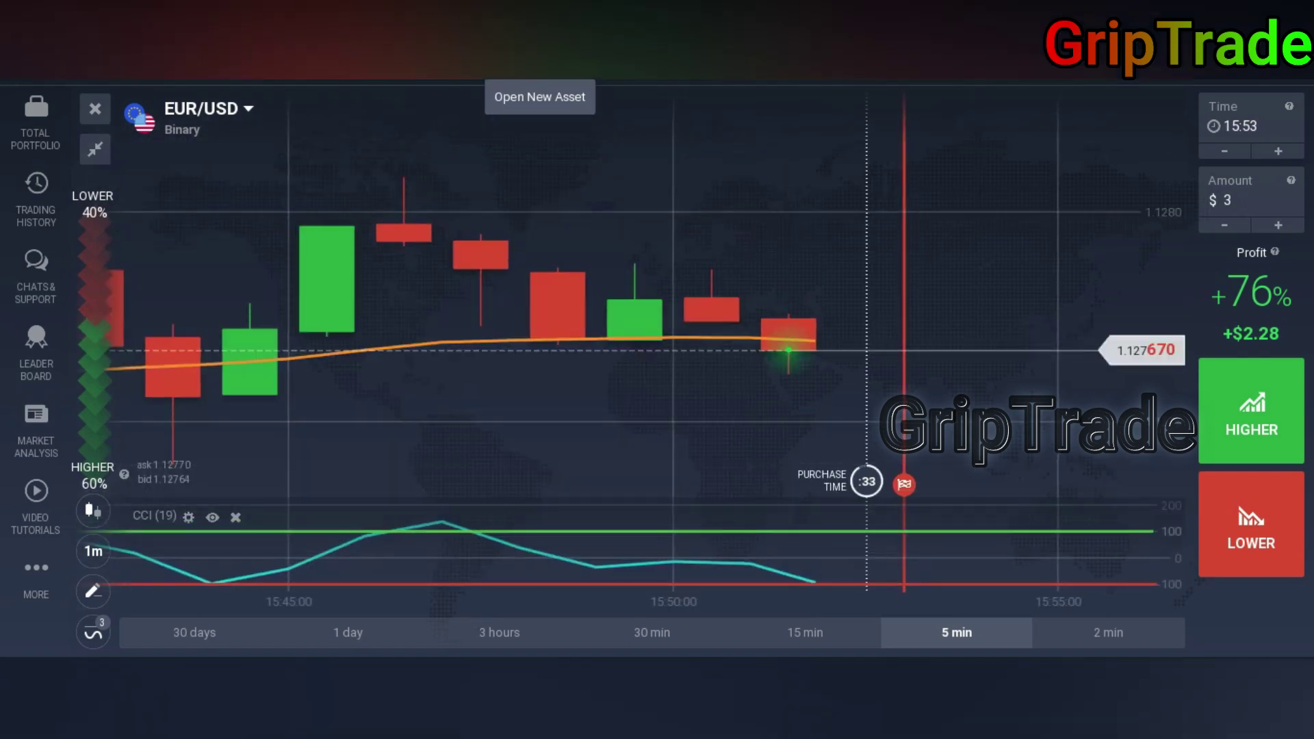
{"action": "left_click", "coordinate": [540, 67]}
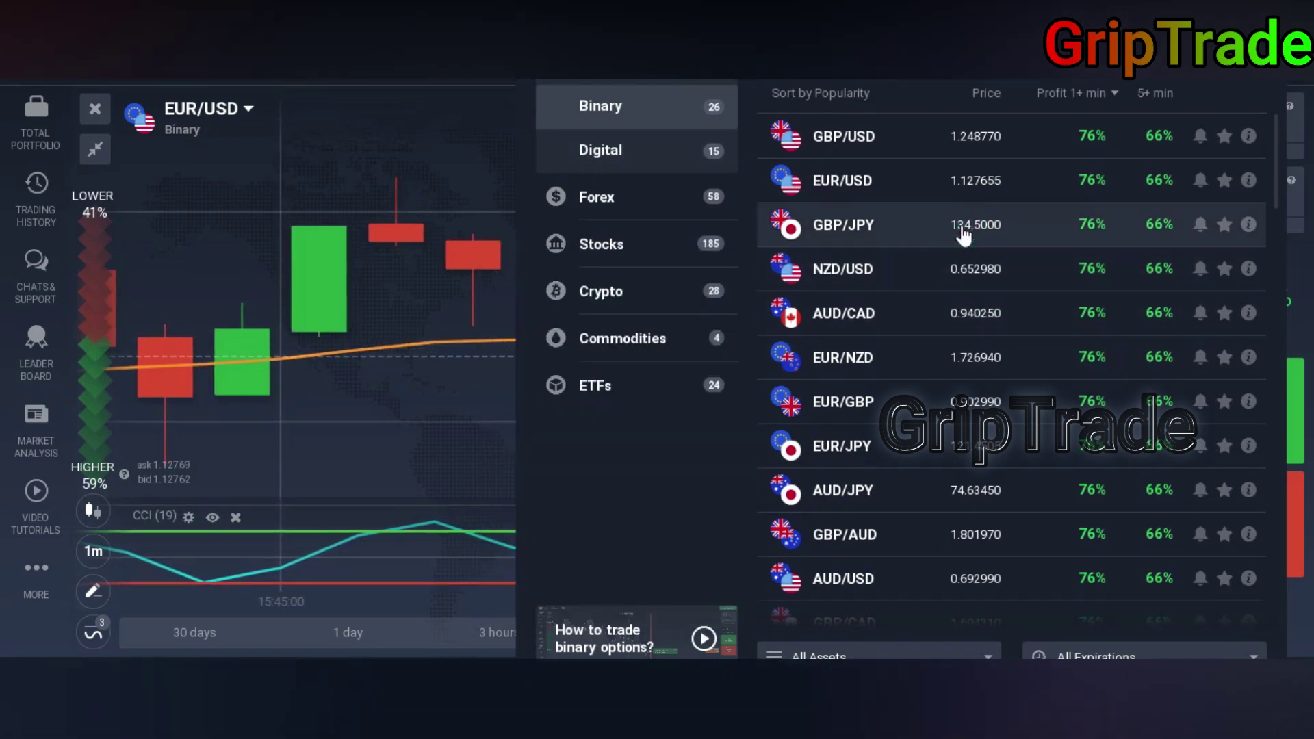
{"action": "left_click", "coordinate": [961, 229]}
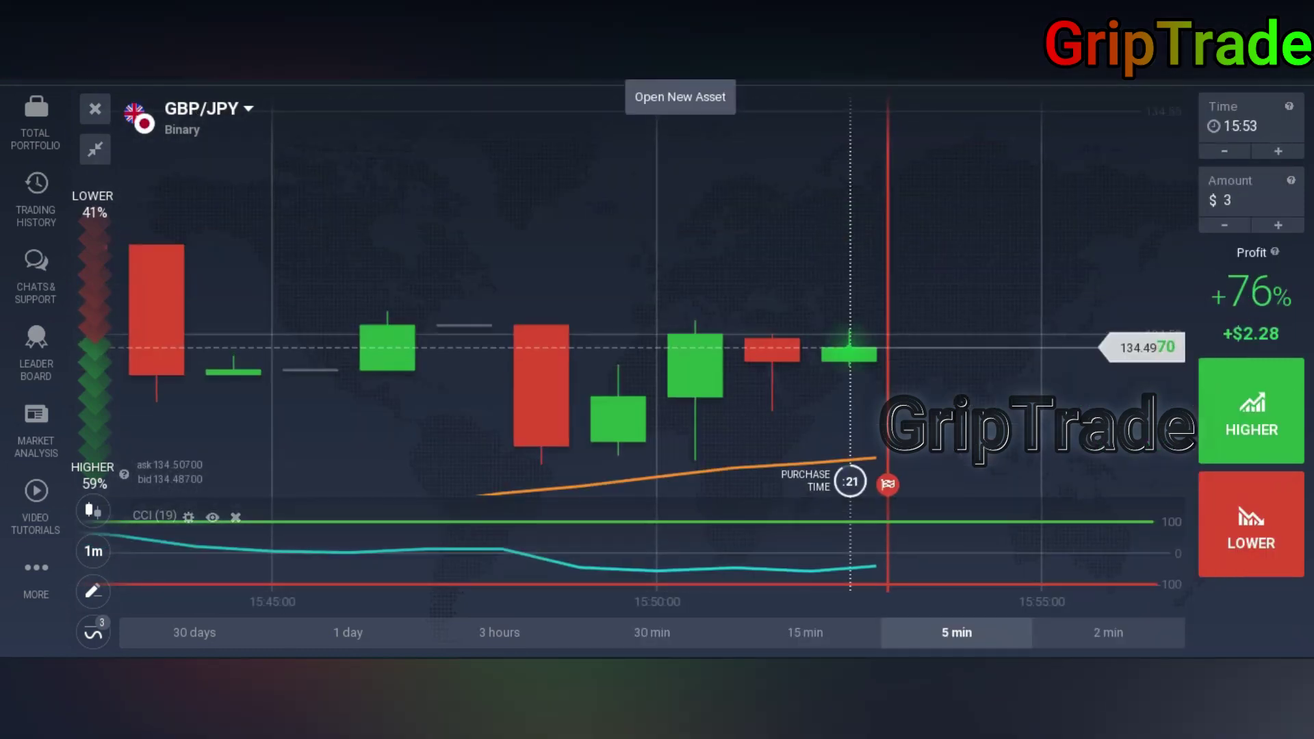
{"action": "left_click", "coordinate": [680, 68]}
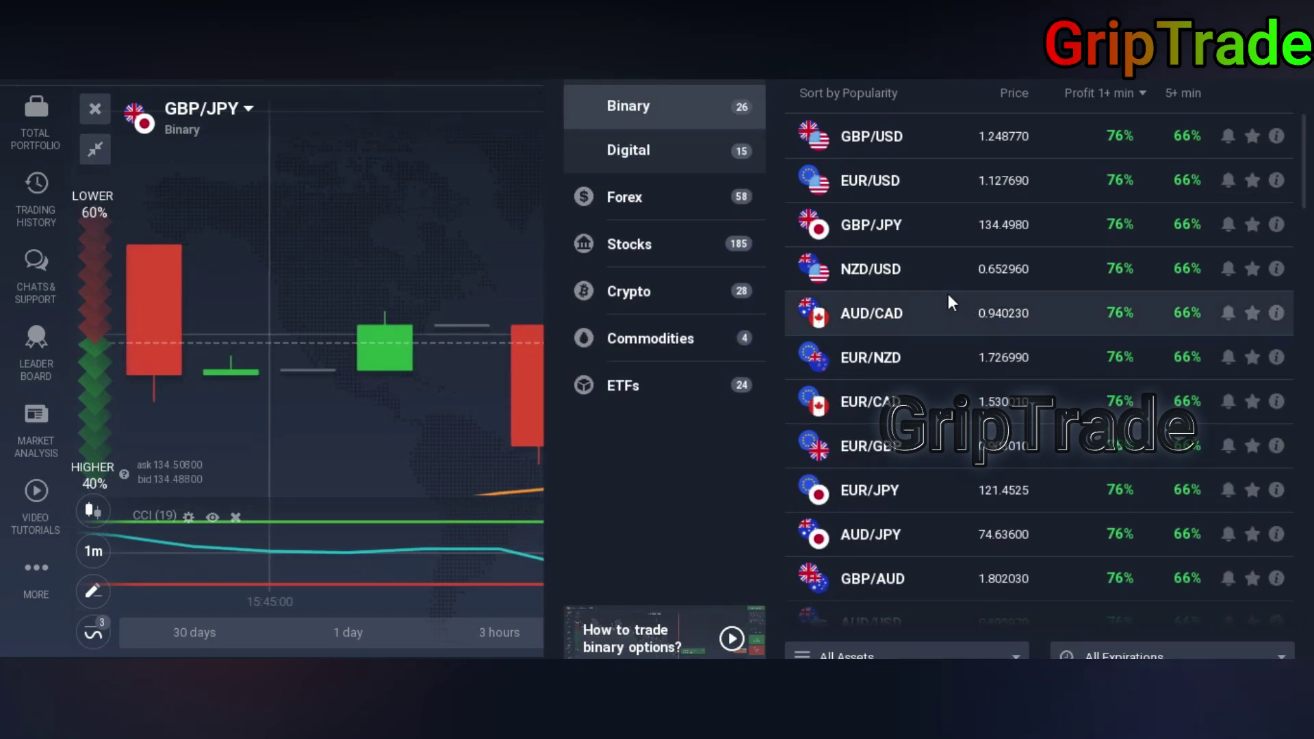
{"action": "left_click", "coordinate": [995, 267]}
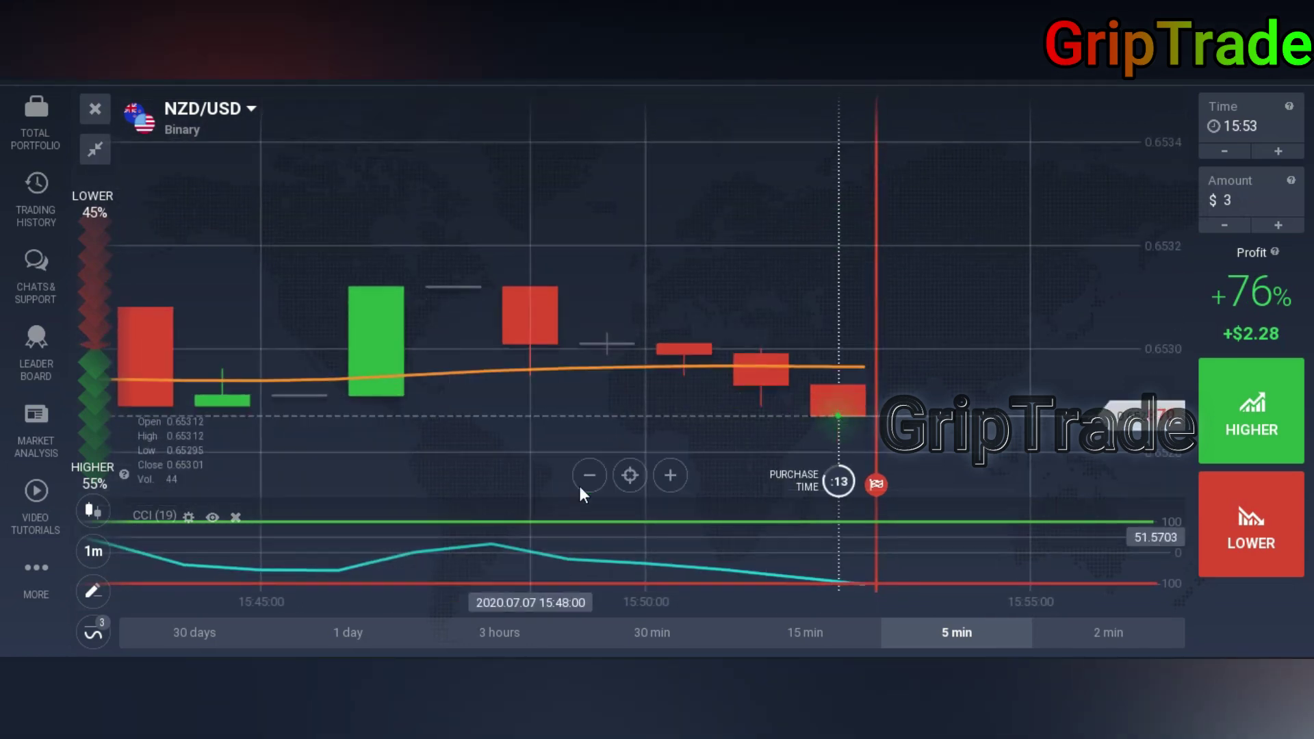
Examine the NZD/USD price history against both moving averages and the CCI, back to about 12:45, and return to the latest candles
{"action": "left_click", "coordinate": [588, 477]}
{"action": "left_click", "coordinate": [587, 477]}
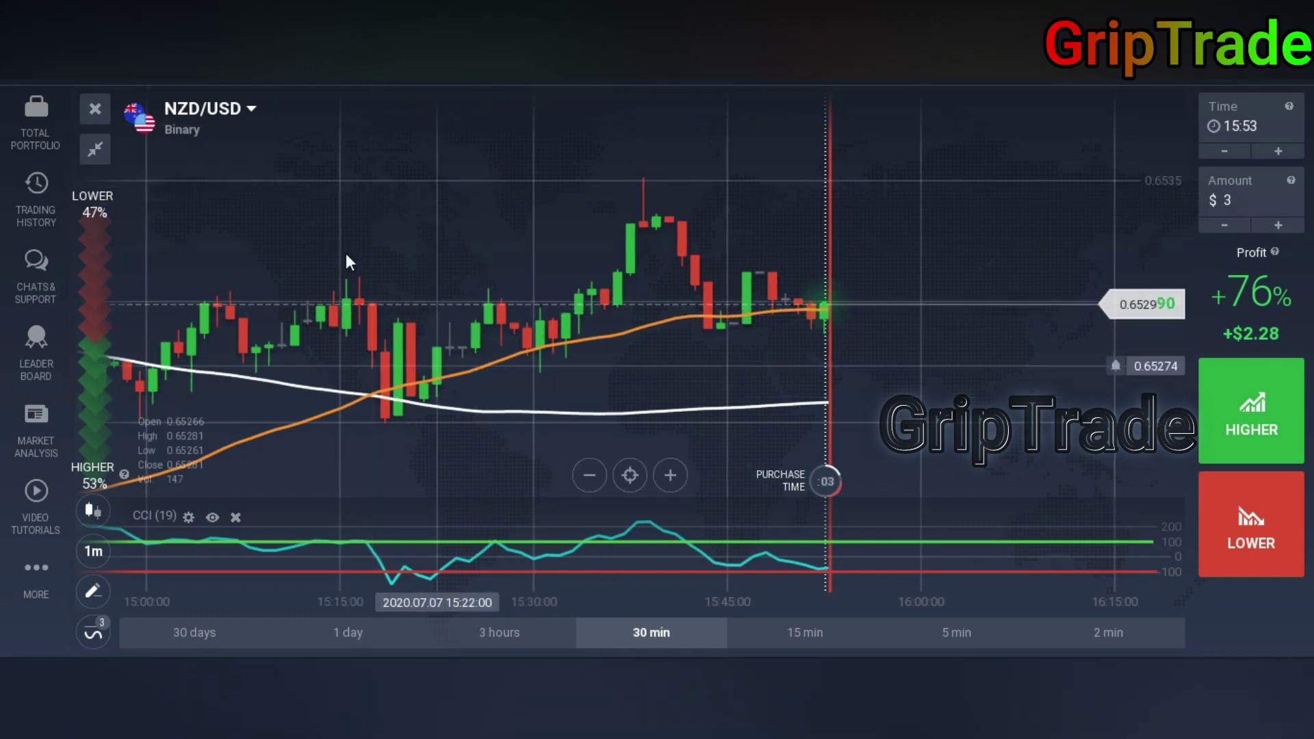
{"action": "left_click_drag", "start_coordinate": [393, 286], "coordinate": [476, 305]}
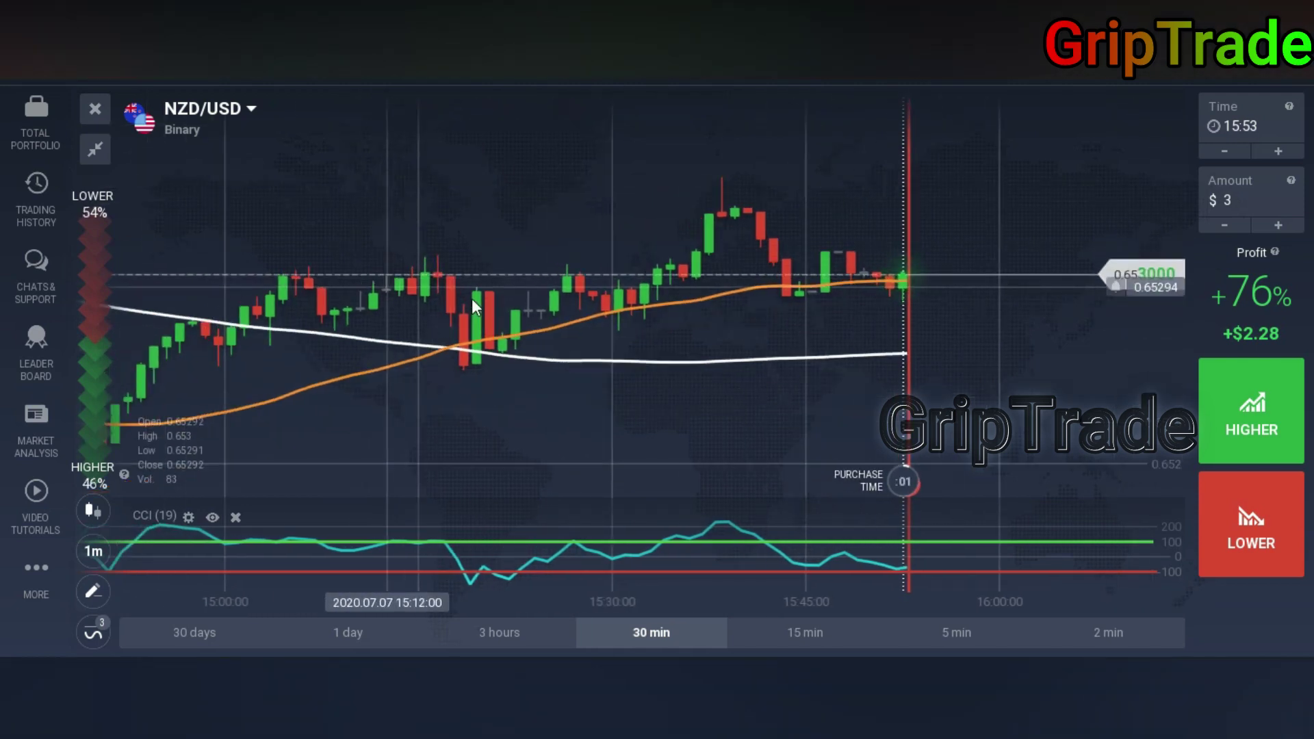
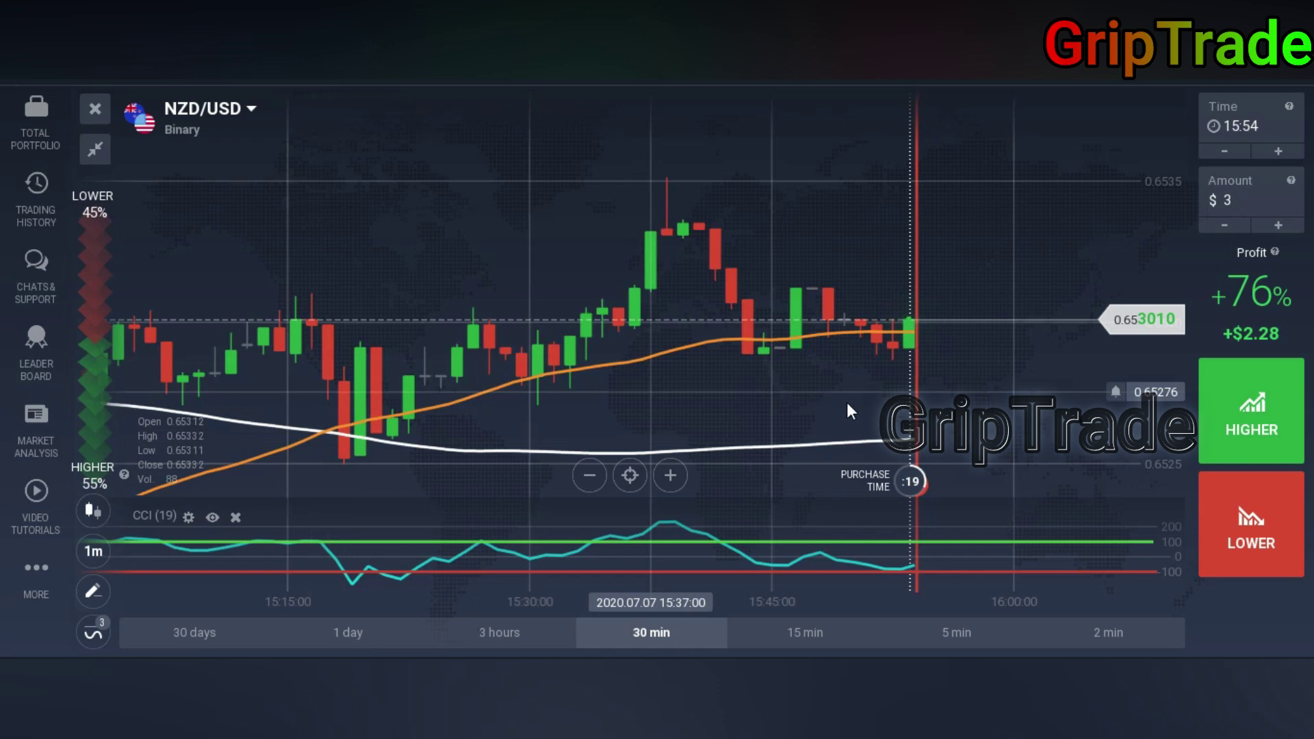
{"action": "left_click_drag", "start_coordinate": [412, 388], "coordinate": [666, 381]}
{"action": "left_click_drag", "start_coordinate": [382, 353], "coordinate": [626, 364]}
{"action": "left_click", "coordinate": [322, 349]}
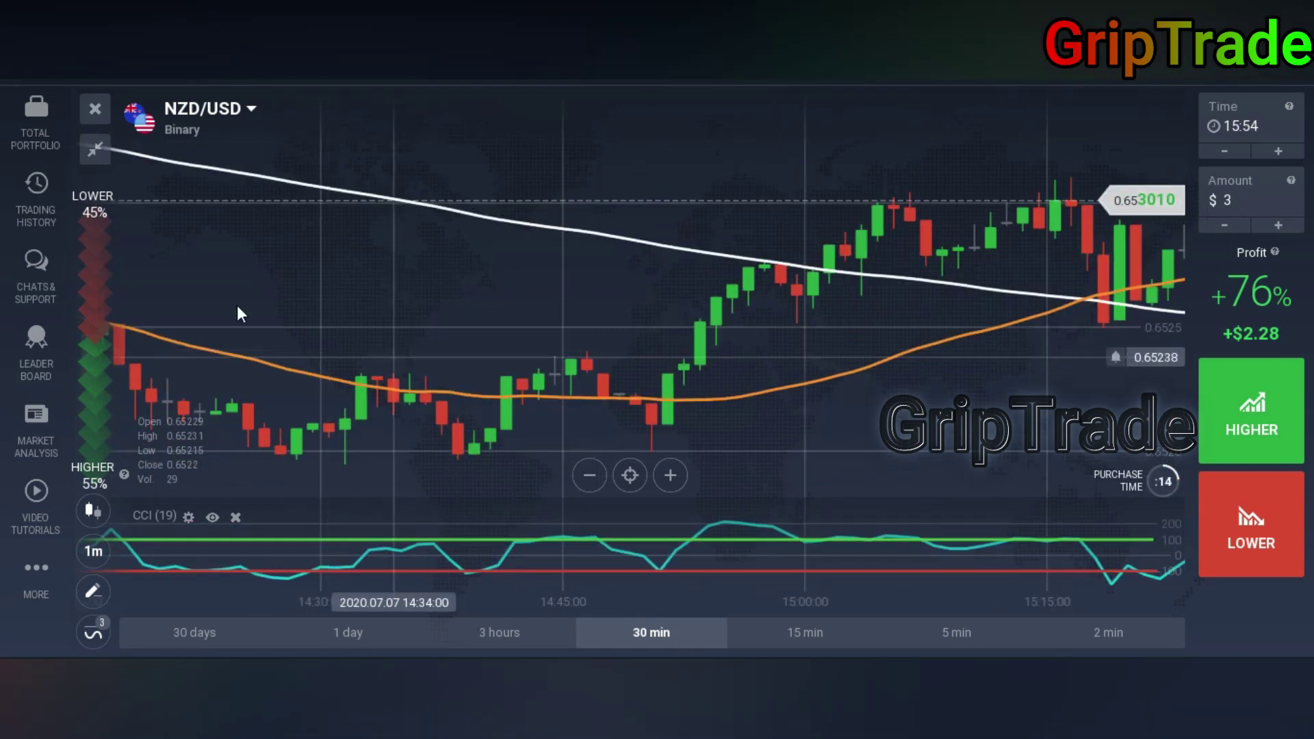
{"action": "left_click_drag", "start_coordinate": [237, 305], "coordinate": [519, 361]}
{"action": "left_click_drag", "start_coordinate": [227, 249], "coordinate": [584, 336]}
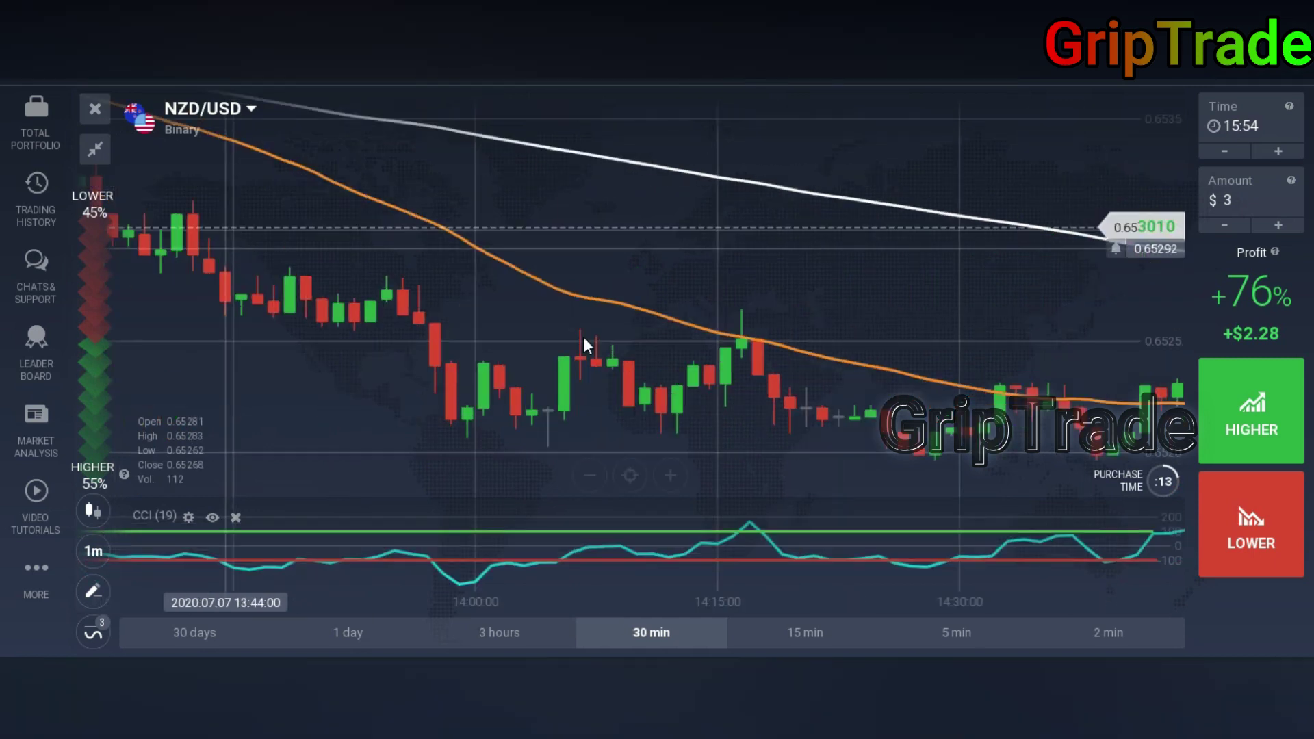
{"action": "left_click_drag", "start_coordinate": [231, 237], "coordinate": [537, 282]}
{"action": "left_click_drag", "start_coordinate": [209, 233], "coordinate": [479, 243]}
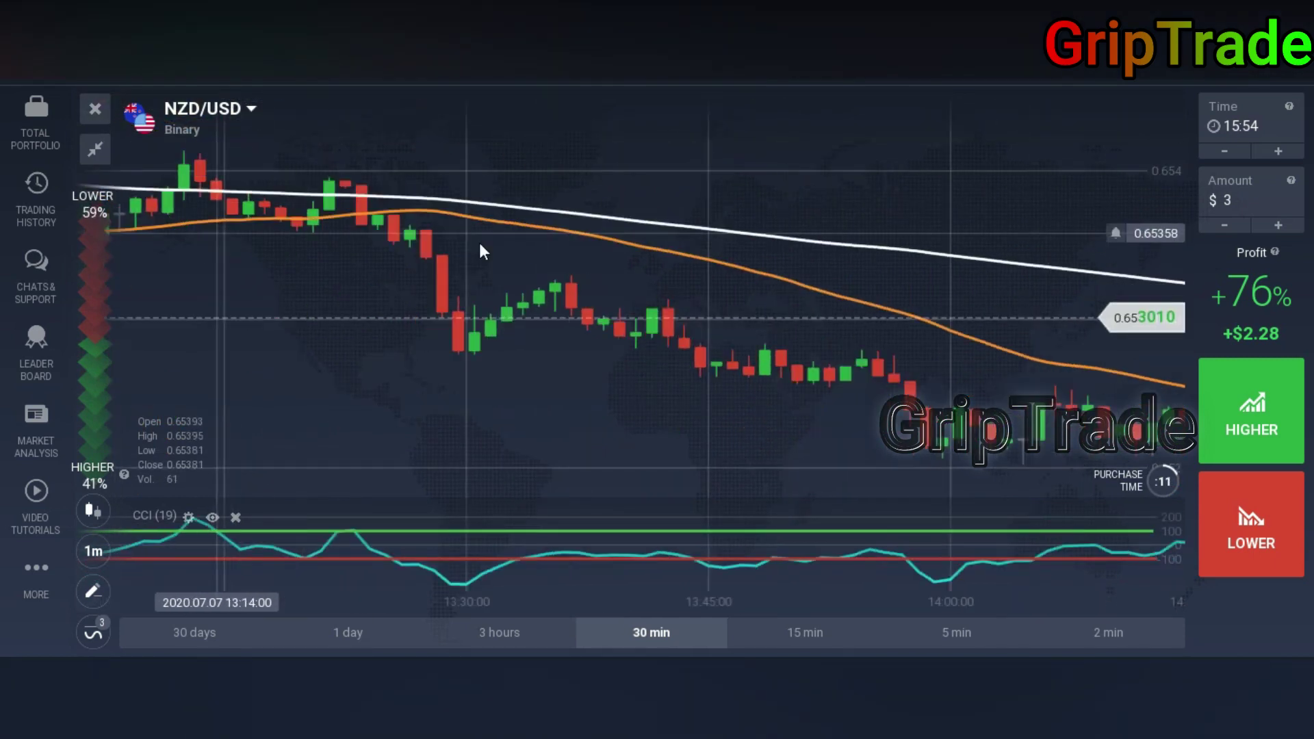
{"action": "left_click_drag", "start_coordinate": [243, 256], "coordinate": [546, 300]}
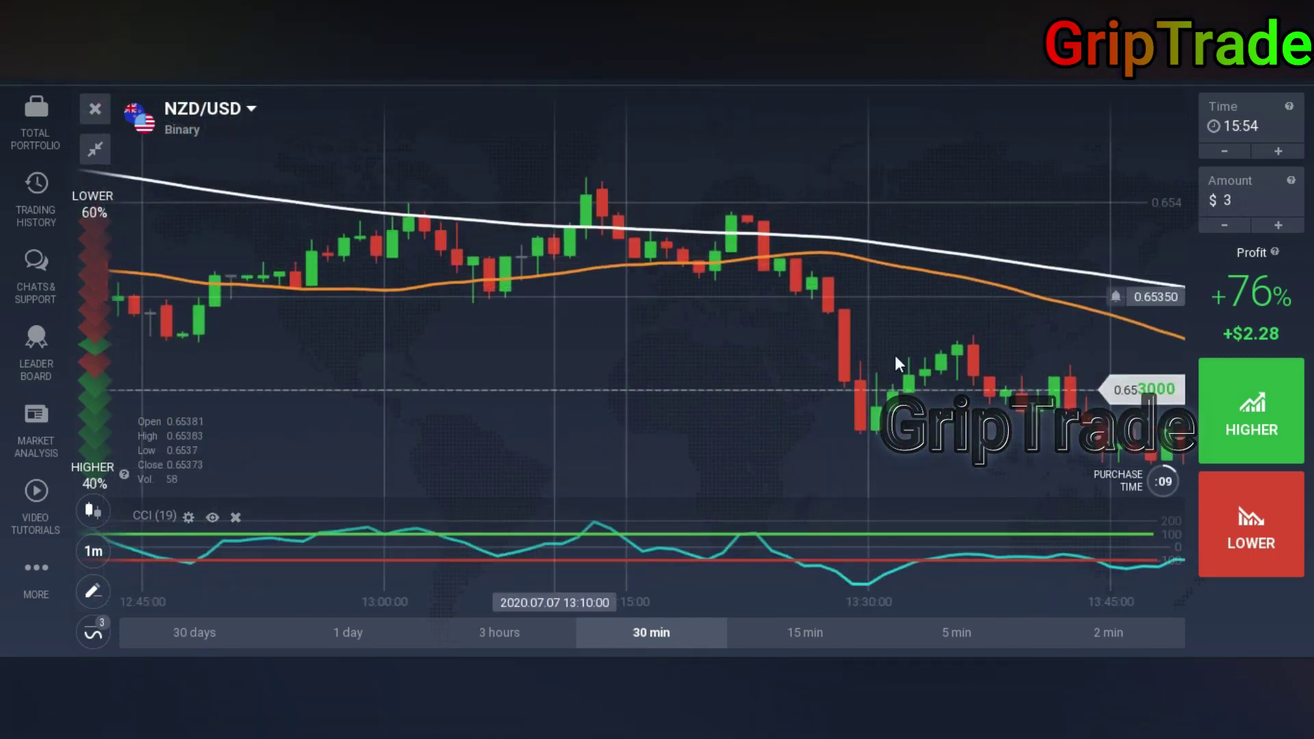
{"action": "left_click_drag", "start_coordinate": [896, 356], "coordinate": [499, 341]}
{"action": "left_click_drag", "start_coordinate": [863, 371], "coordinate": [436, 390]}
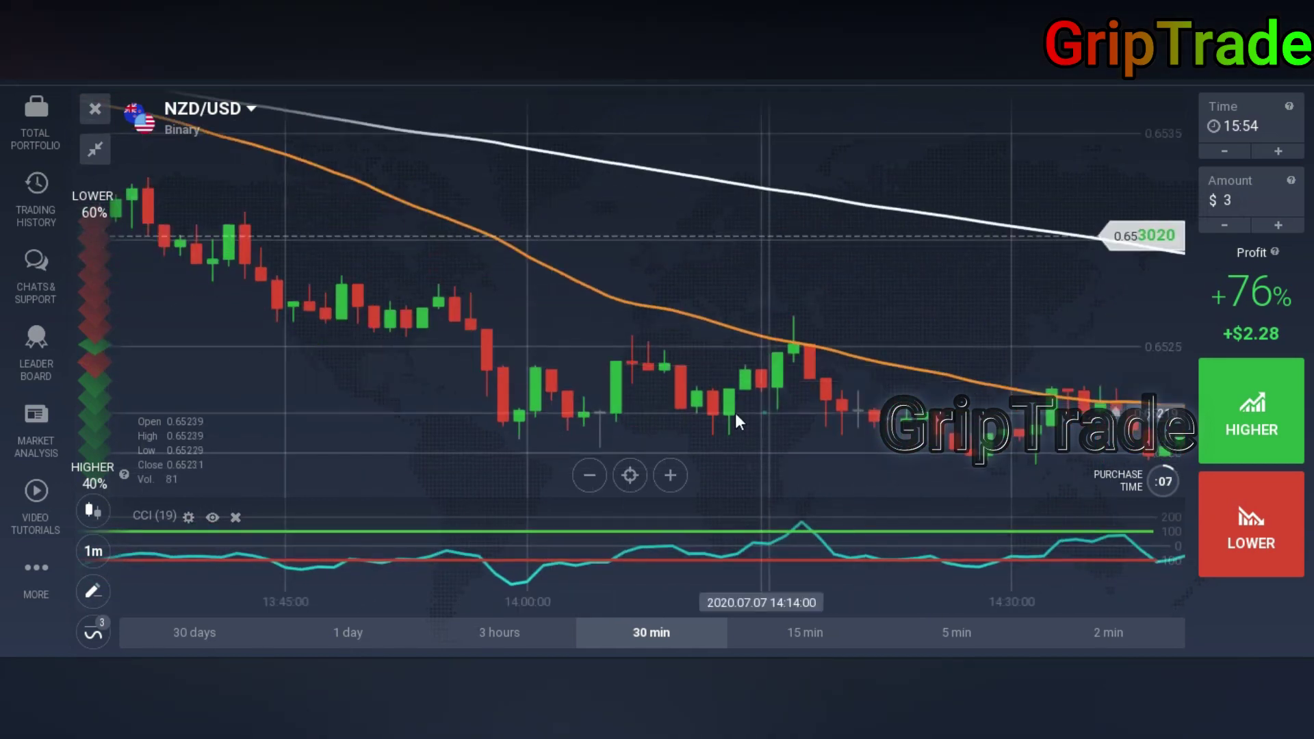
{"action": "left_click_drag", "start_coordinate": [735, 413], "coordinate": [502, 389]}
{"action": "left_click", "coordinate": [629, 475]}
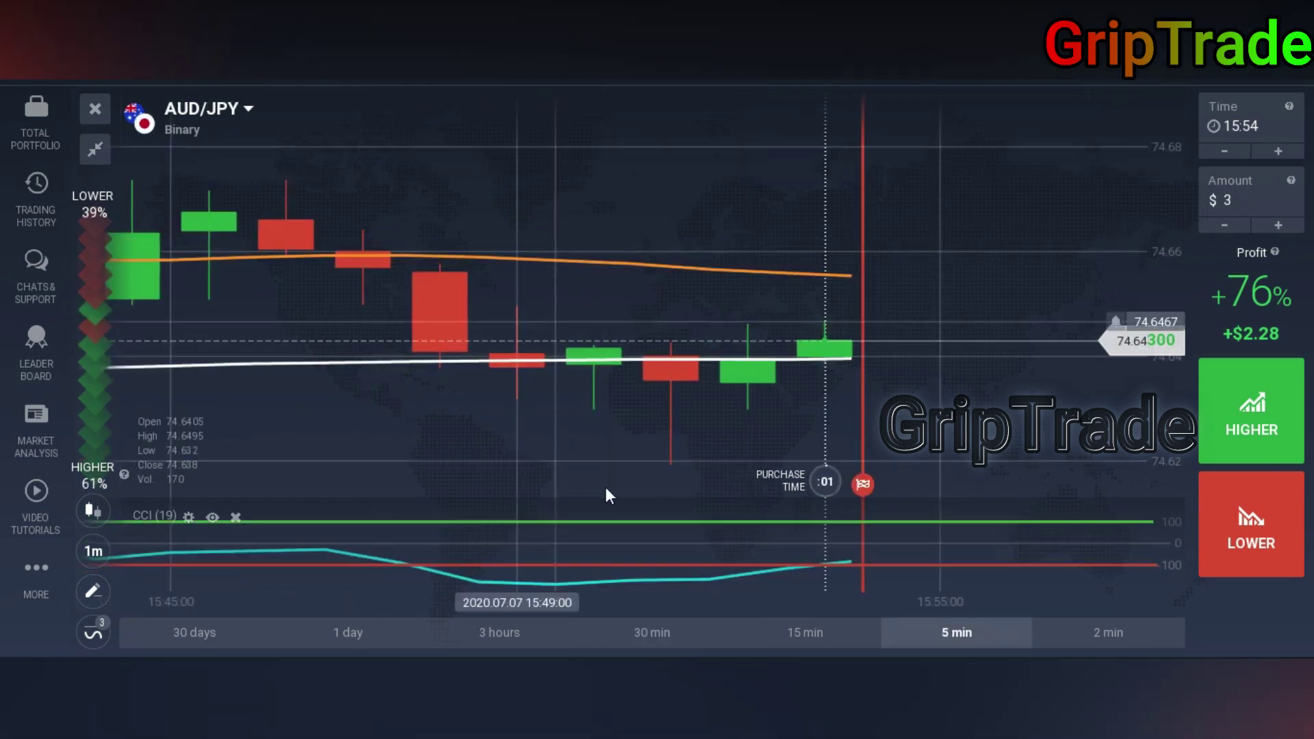
Examine the AUD/JPY chart over a 30-minute range, focusing on the candles around the crossing of the two moving averages
{"action": "left_click", "coordinate": [590, 476]}
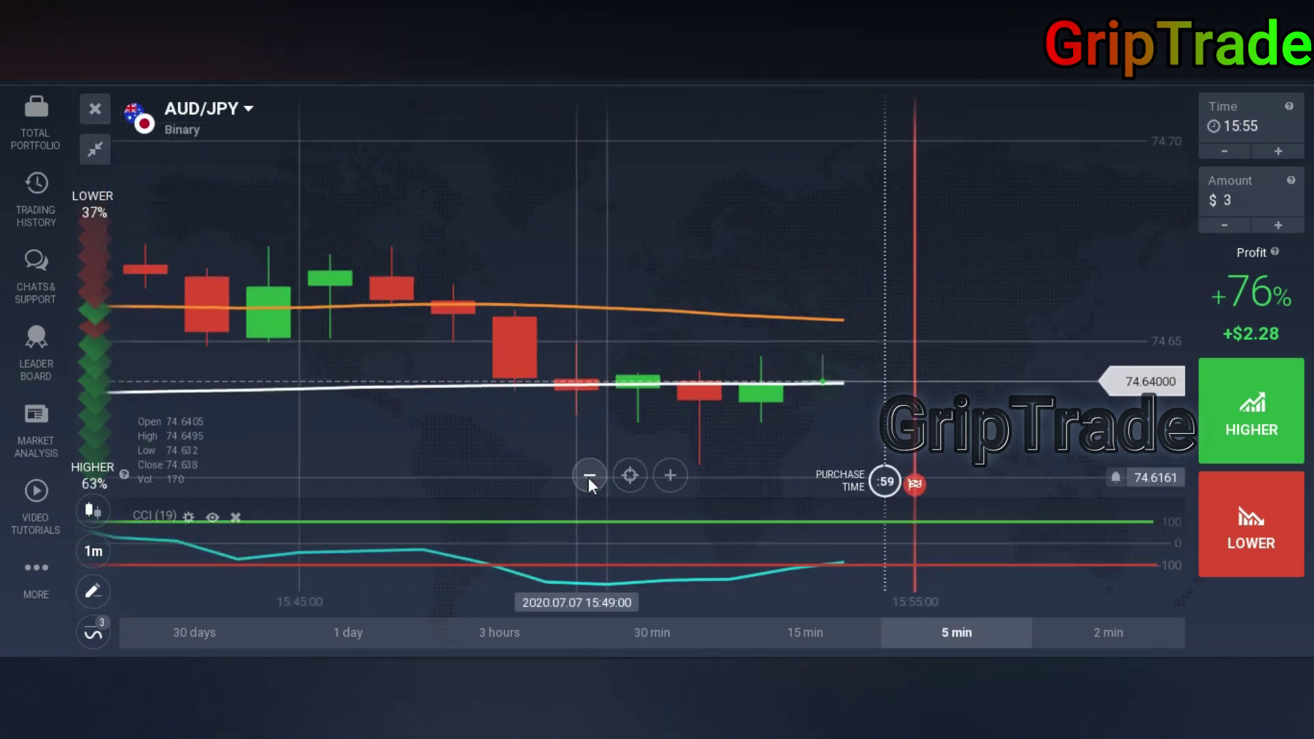
{"action": "left_click", "coordinate": [588, 476]}
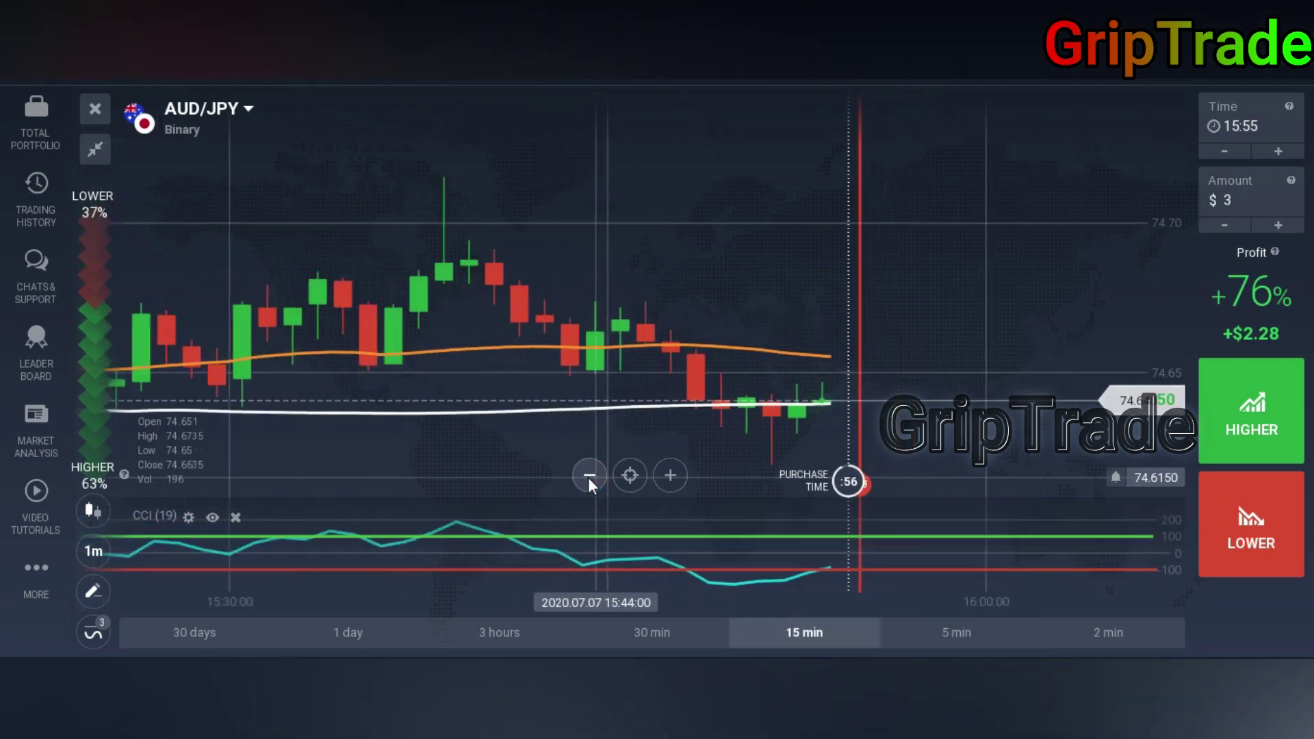
{"action": "left_click", "coordinate": [588, 477]}
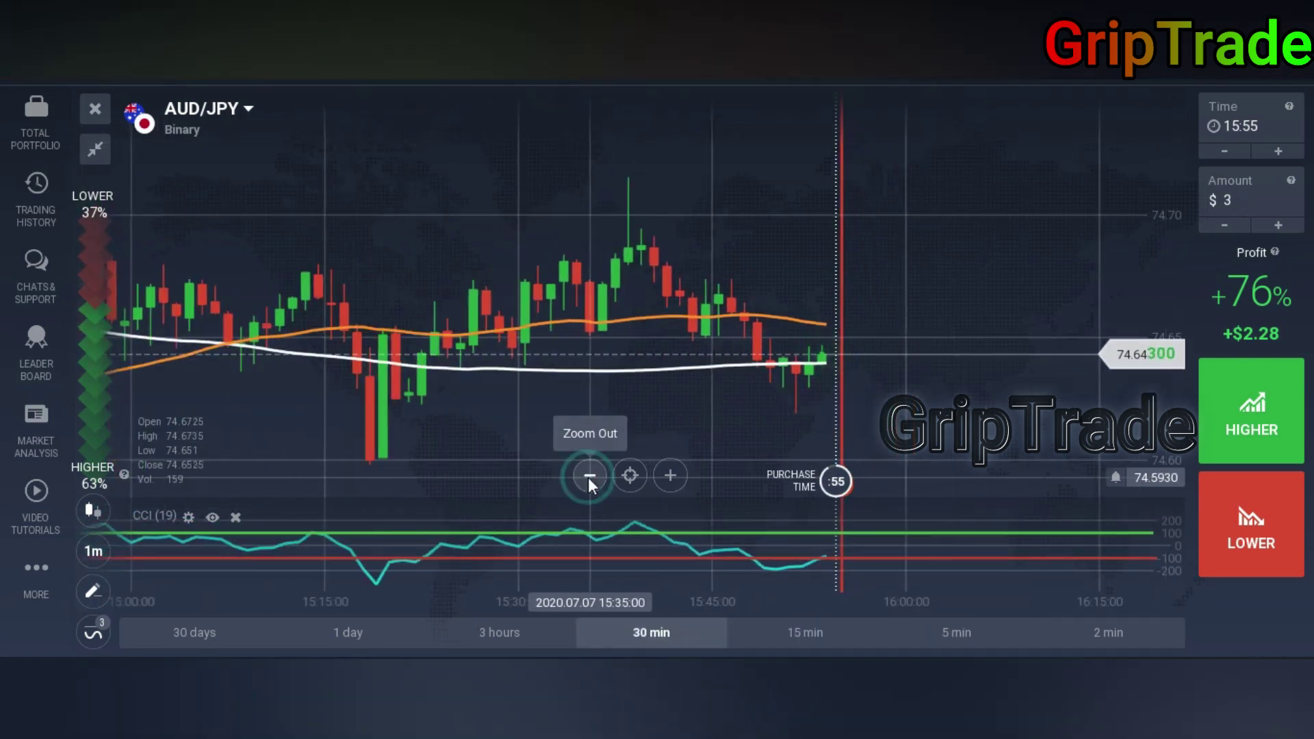
{"action": "left_click", "coordinate": [587, 477]}
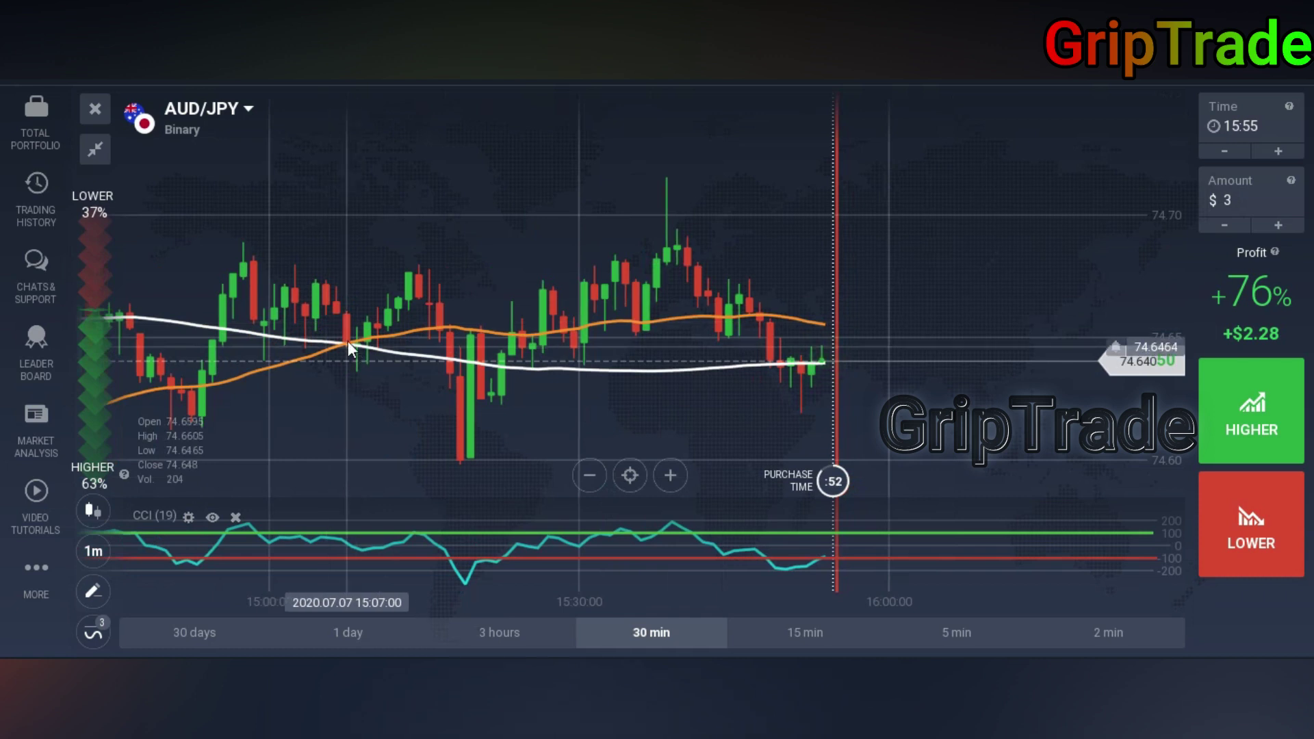
{"action": "left_click", "coordinate": [671, 476]}
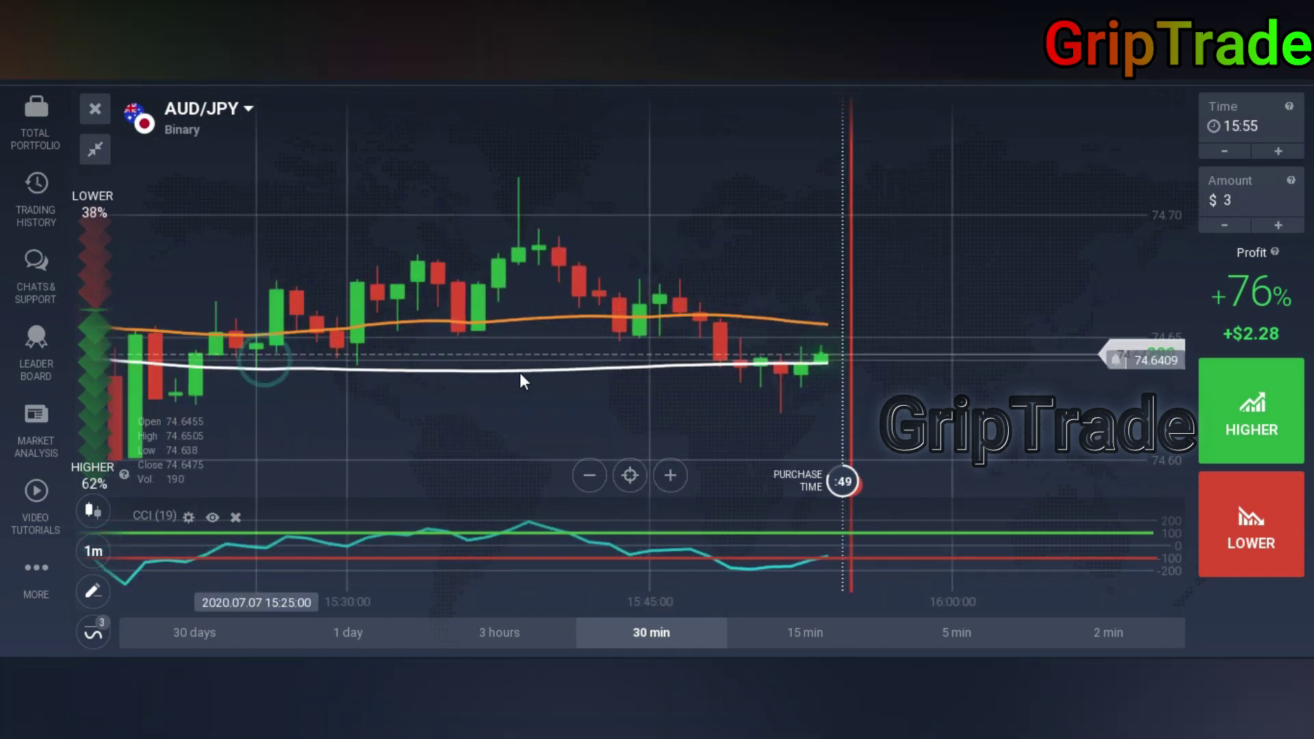
{"action": "left_click_drag", "start_coordinate": [245, 341], "coordinate": [312, 343]}
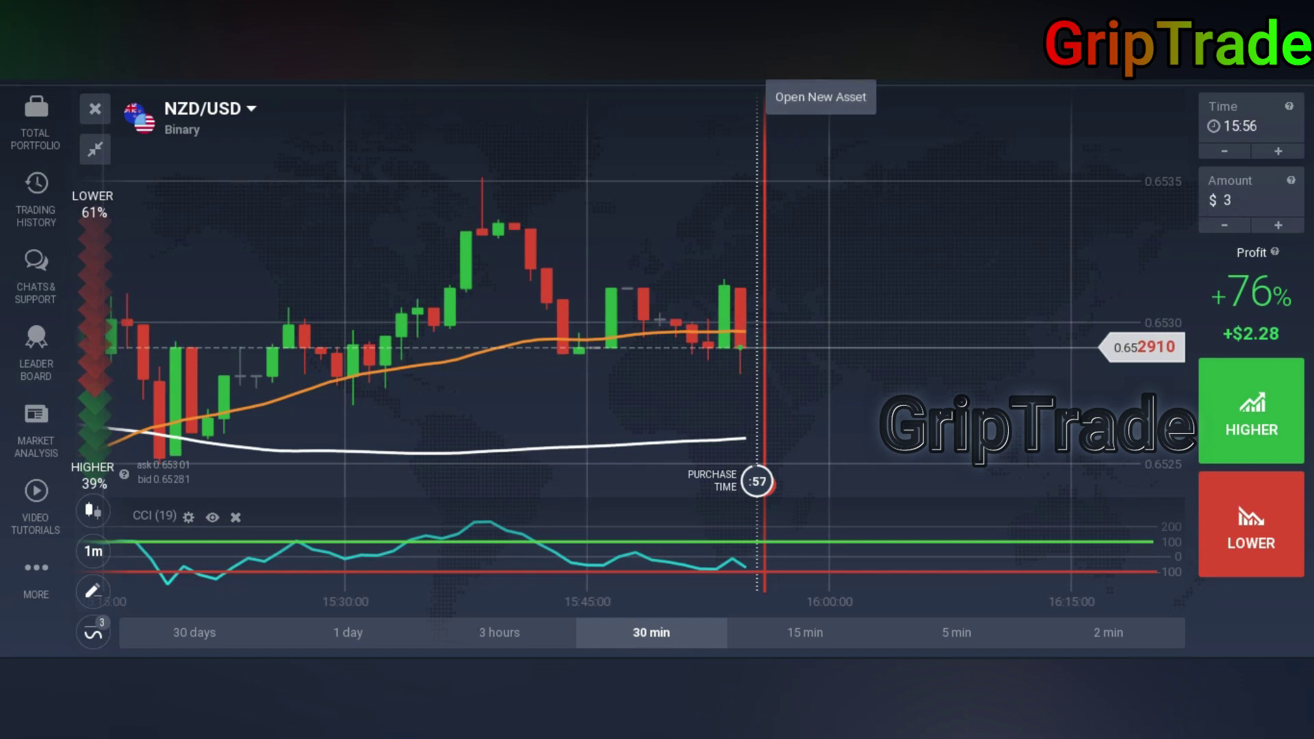
Open EUR/NZD as an additional binary chart and recentre it on the latest candles
{"action": "left_click", "coordinate": [822, 72]}
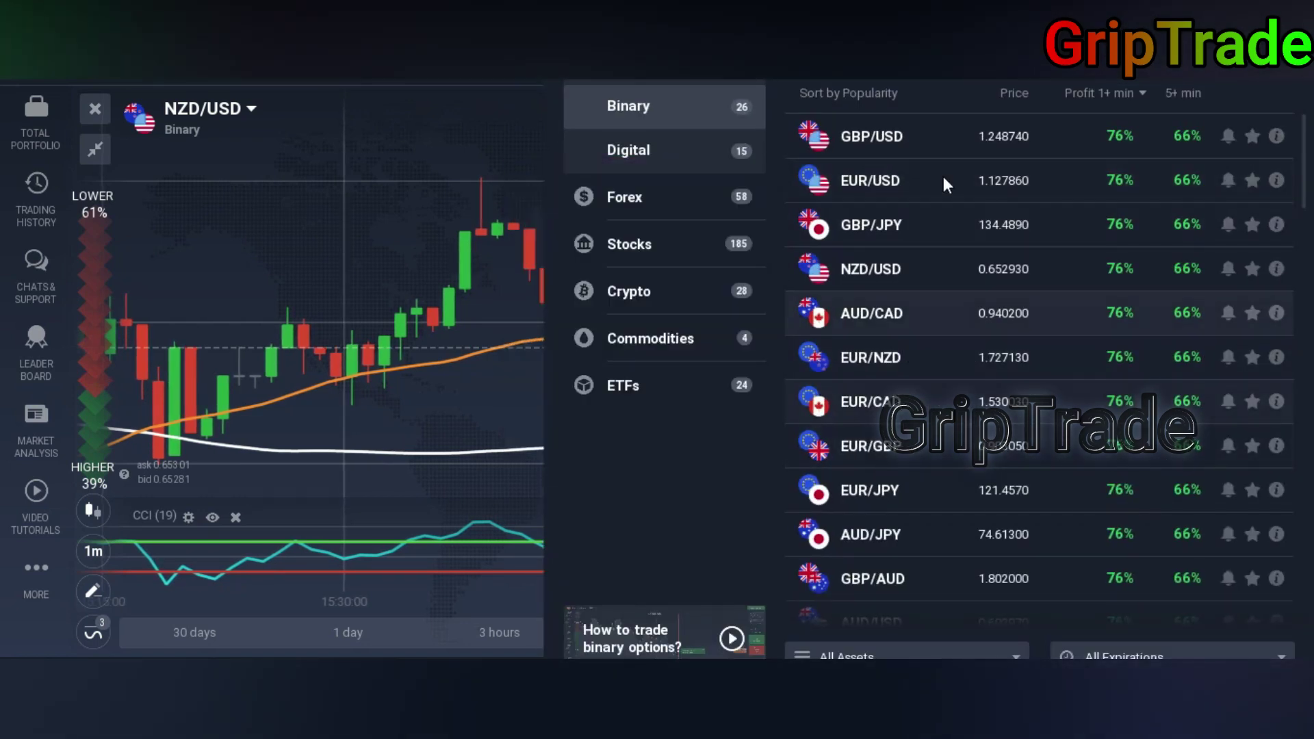
{"action": "left_click", "coordinate": [939, 217]}
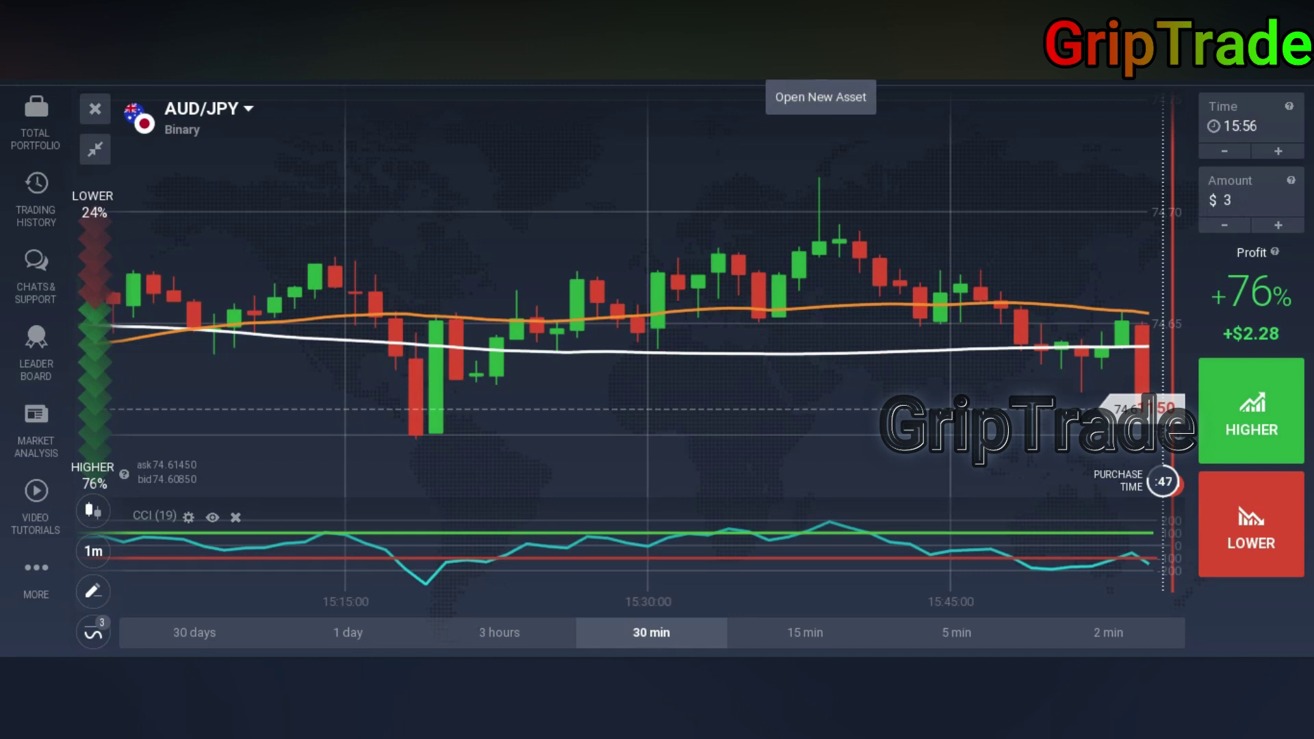
{"action": "left_click", "coordinate": [822, 65]}
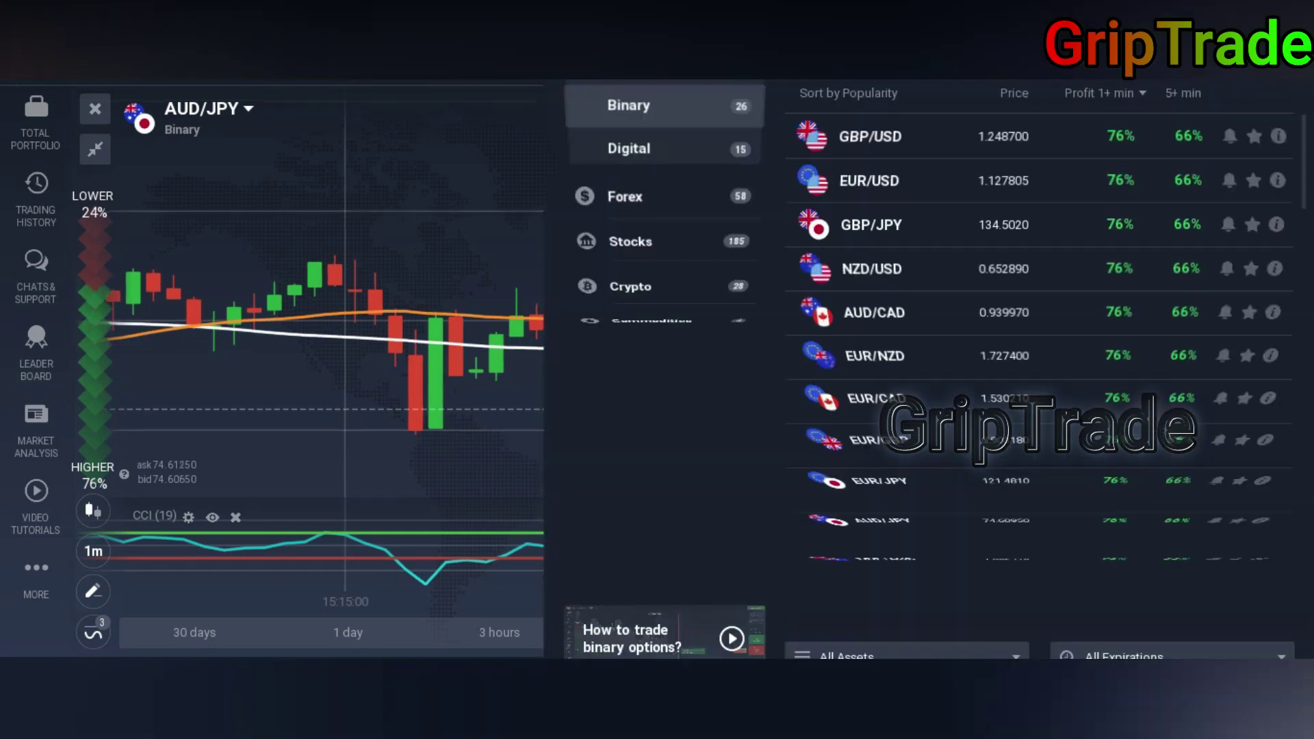
{"action": "left_click", "coordinate": [911, 352]}
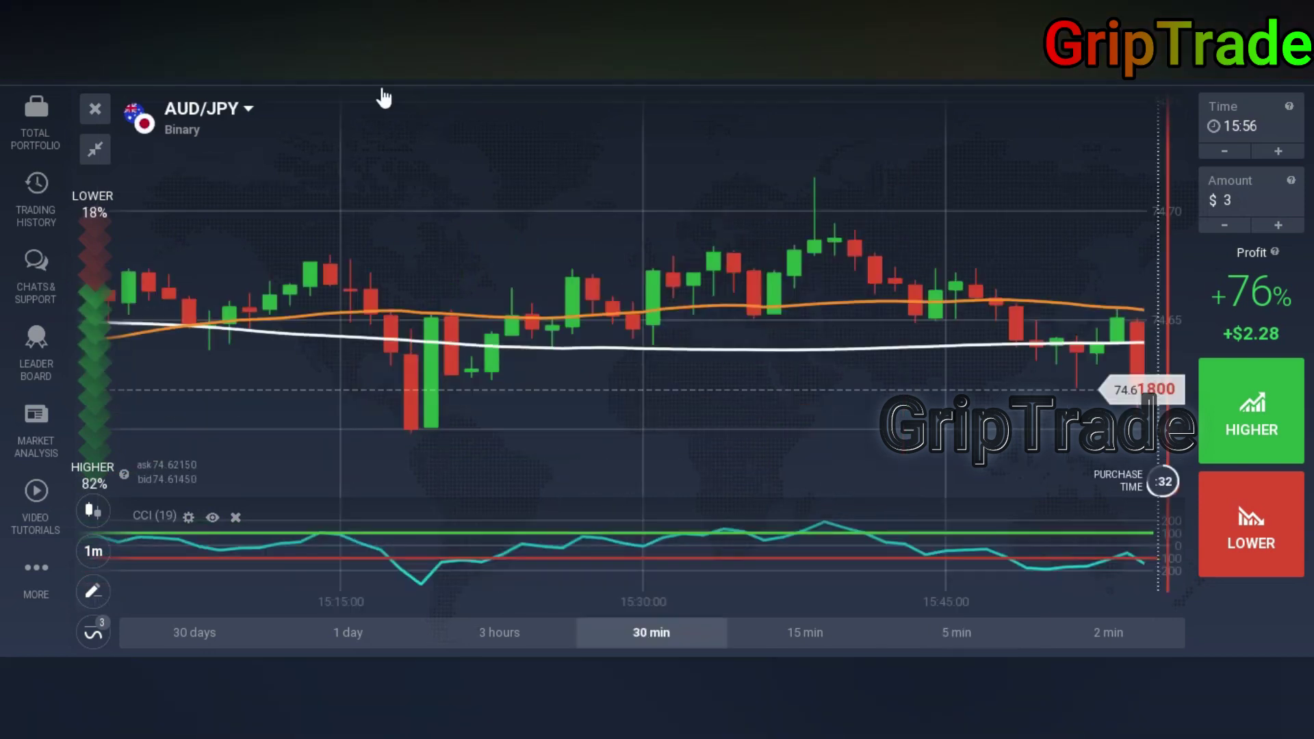
{"action": "left_click", "coordinate": [629, 477]}
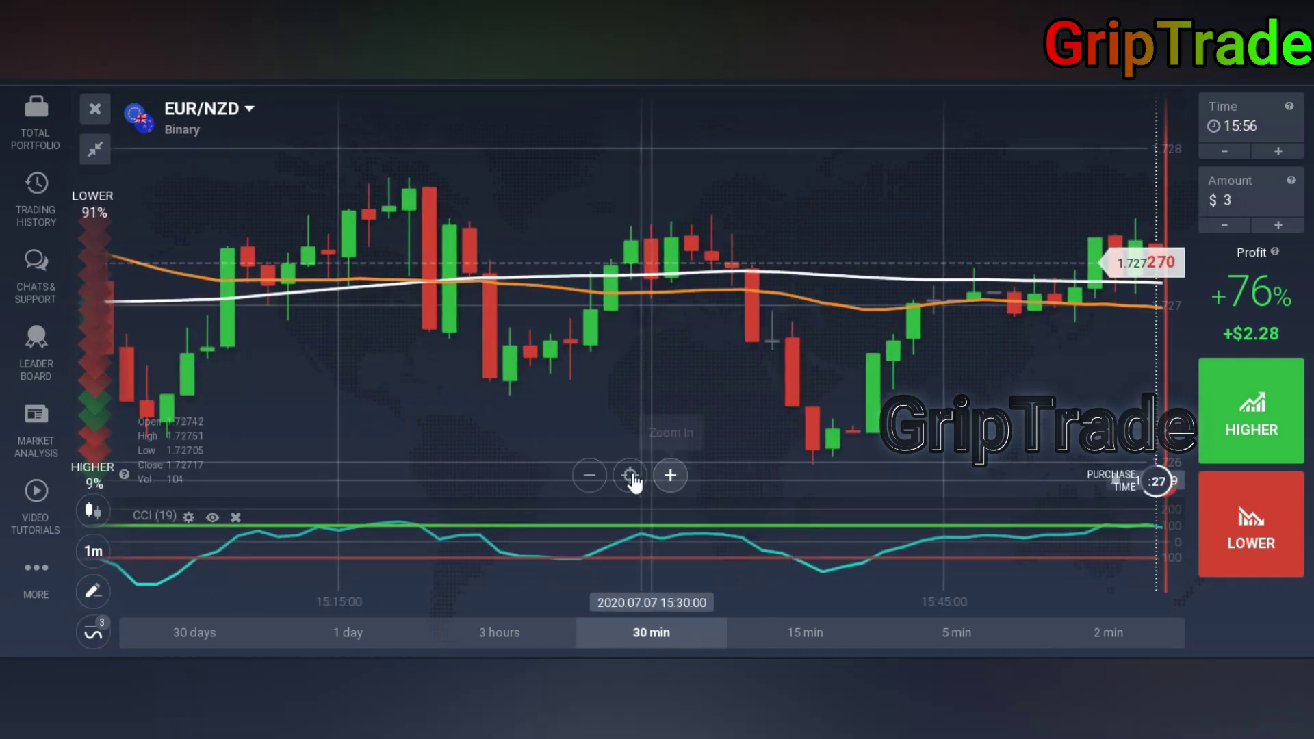
{"action": "left_click", "coordinate": [630, 475]}
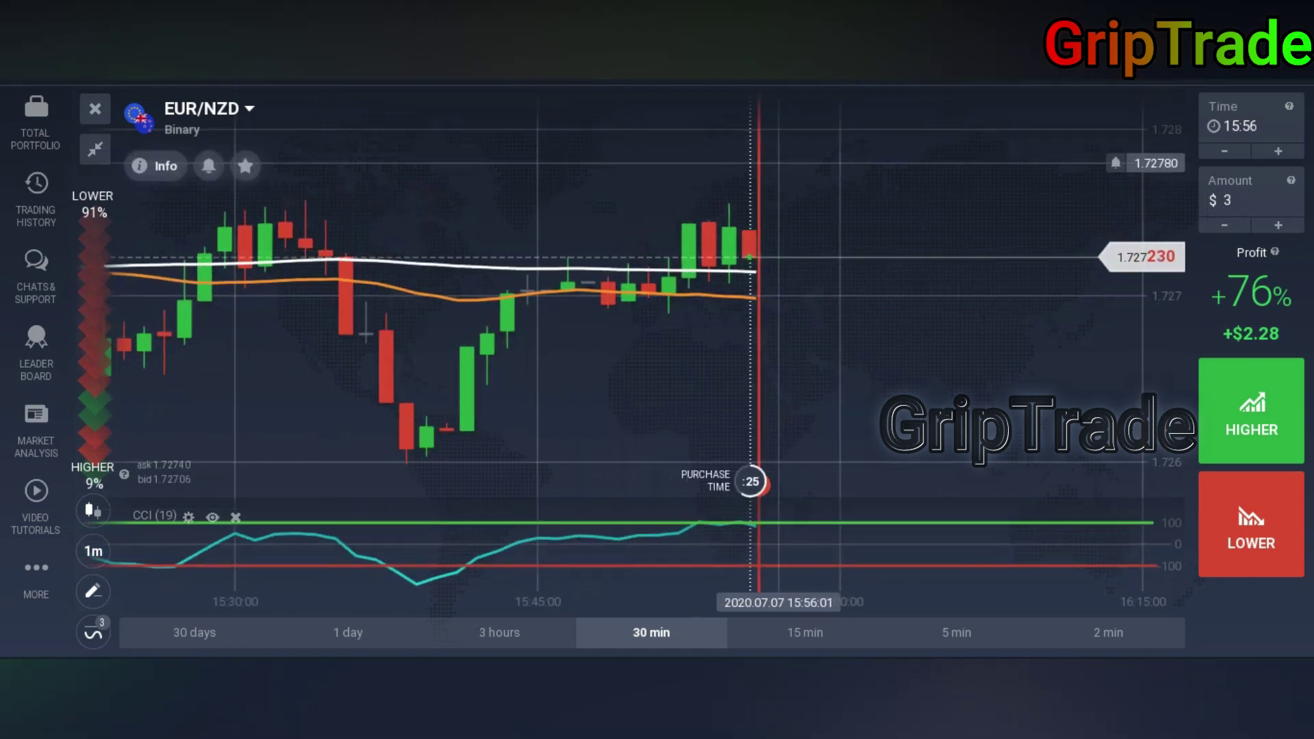
Open the binary assets EUR/CAD and EUR/GBP as additional charts
{"action": "left_click", "coordinate": [935, 81]}
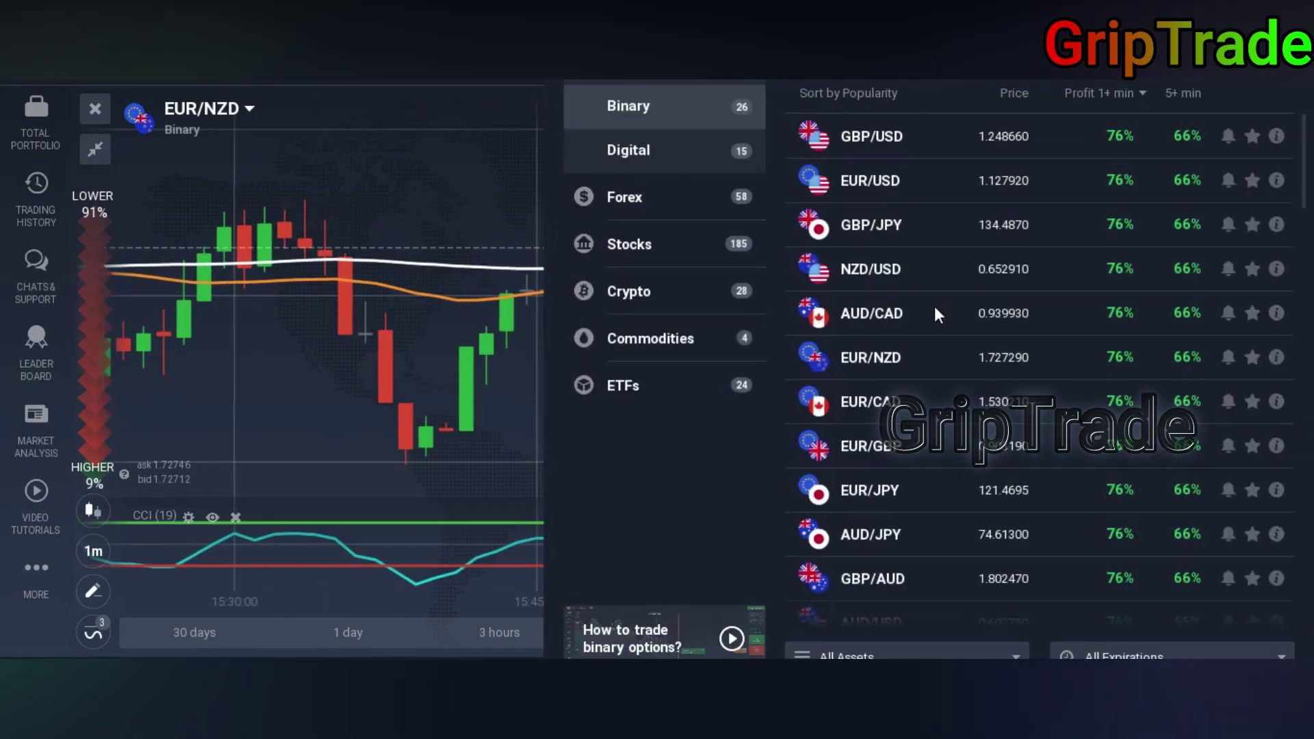
{"action": "mouse_move", "coordinate": [939, 357]}
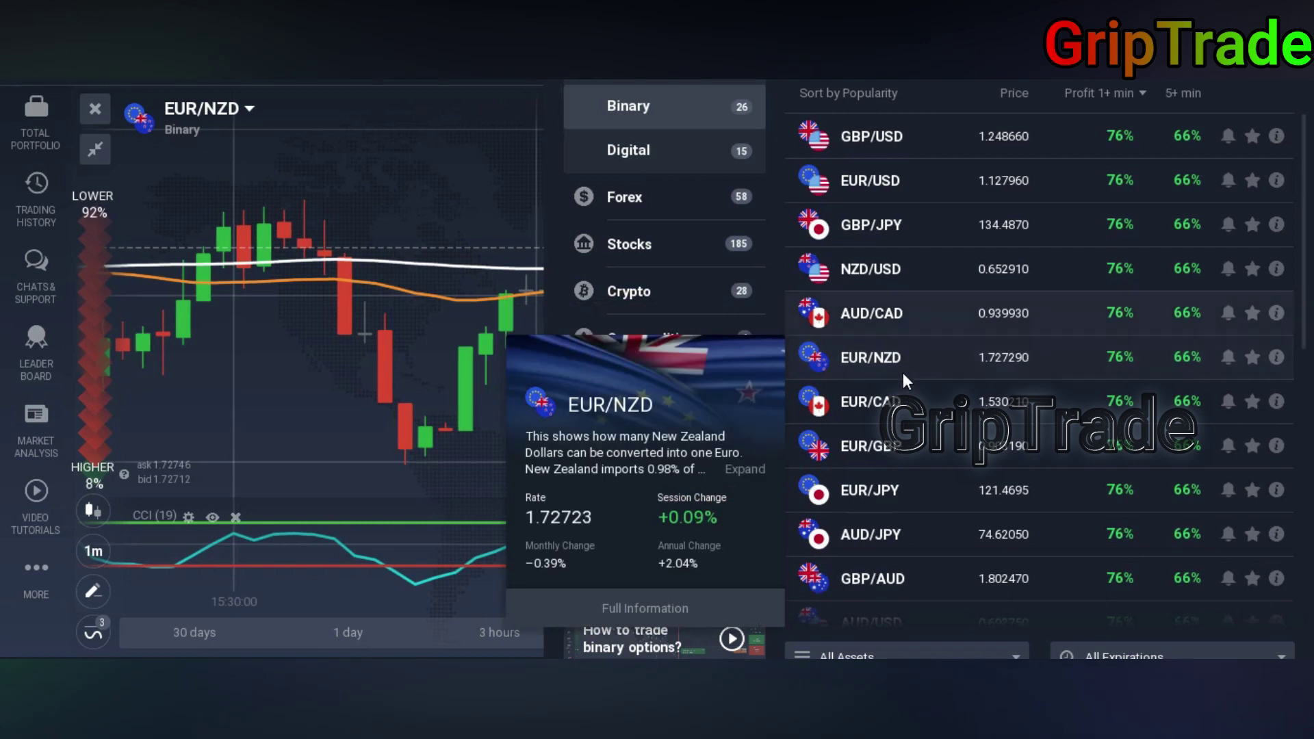
{"action": "left_click", "coordinate": [929, 411]}
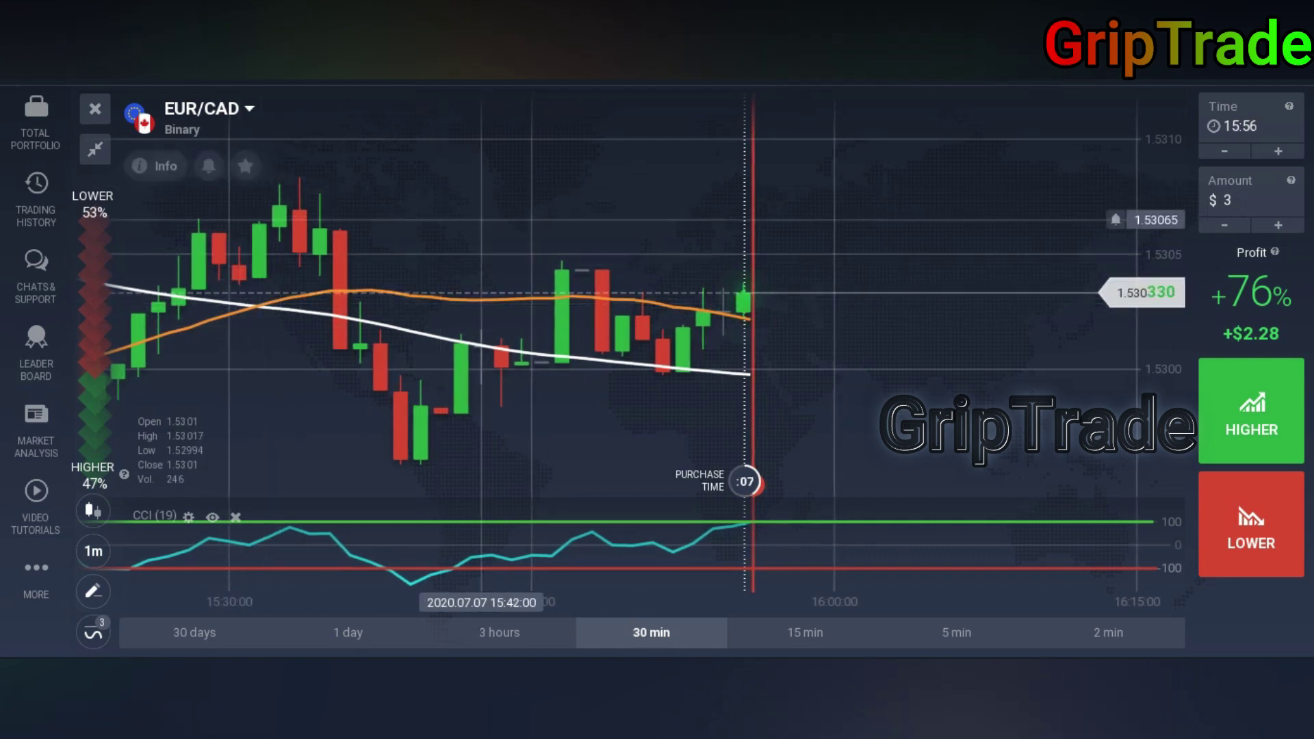
{"action": "left_click", "coordinate": [886, 69]}
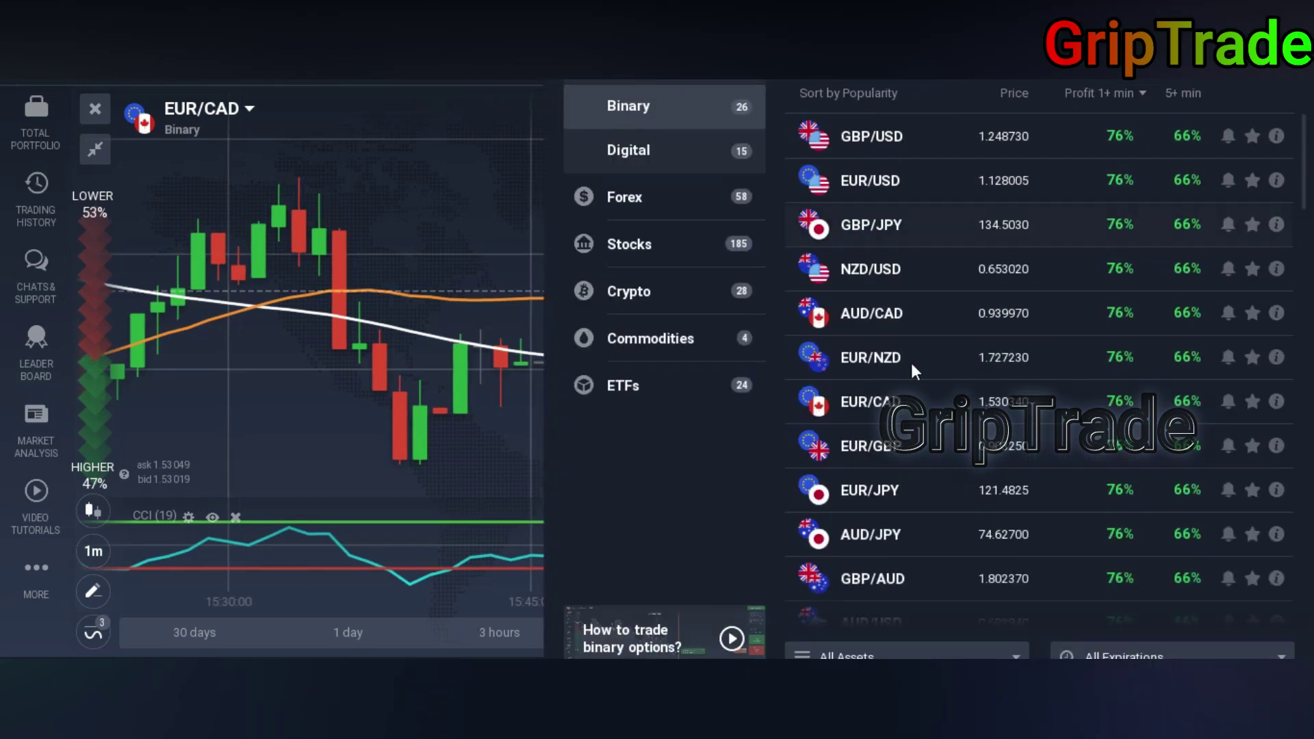
{"action": "left_click", "coordinate": [910, 452]}
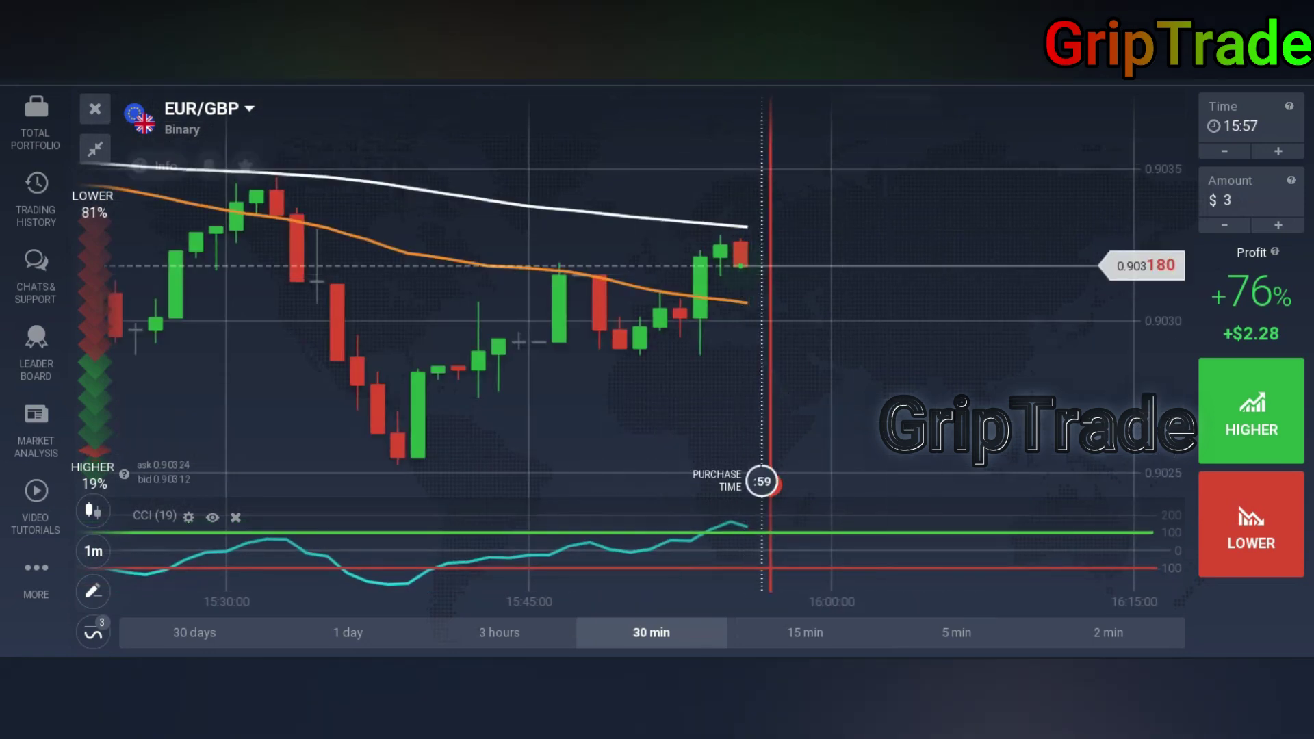
Open EUR/JPY as an additional binary chart and choose AUD/JPY from the asset list
{"action": "left_click", "coordinate": [887, 76]}
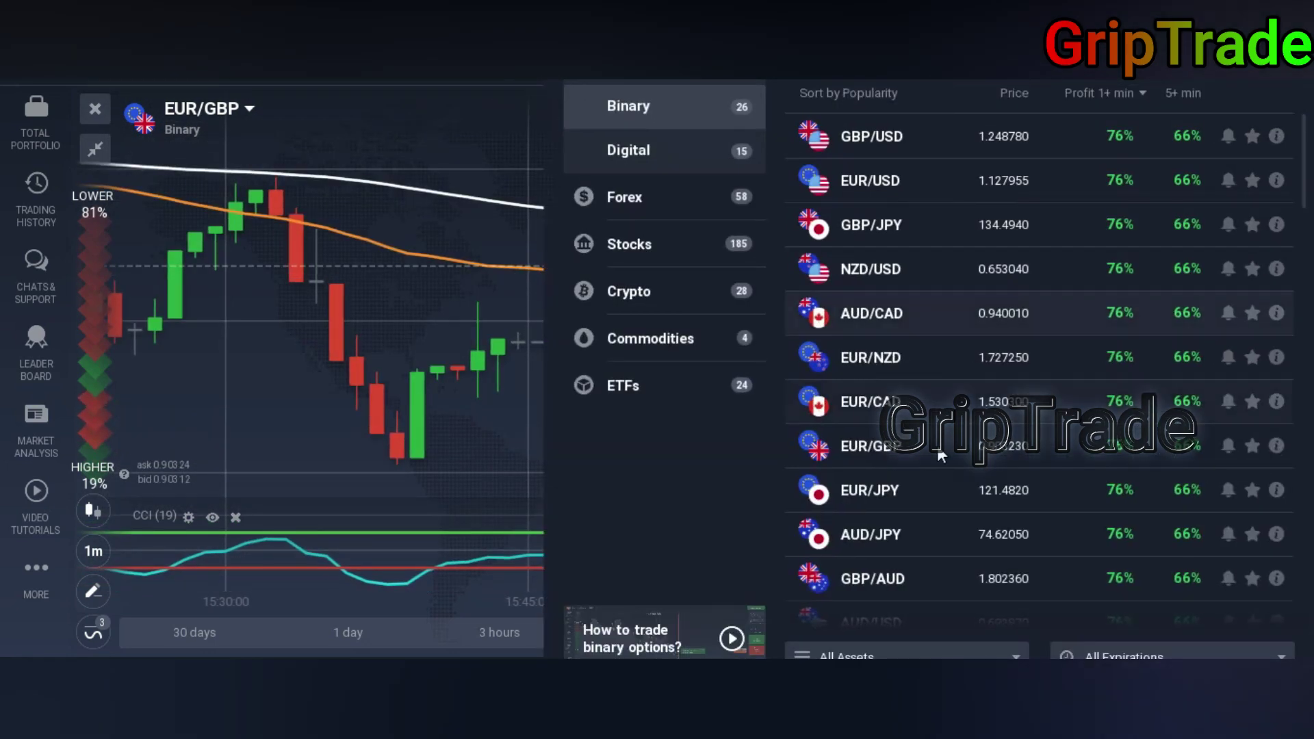
{"action": "left_click", "coordinate": [917, 484]}
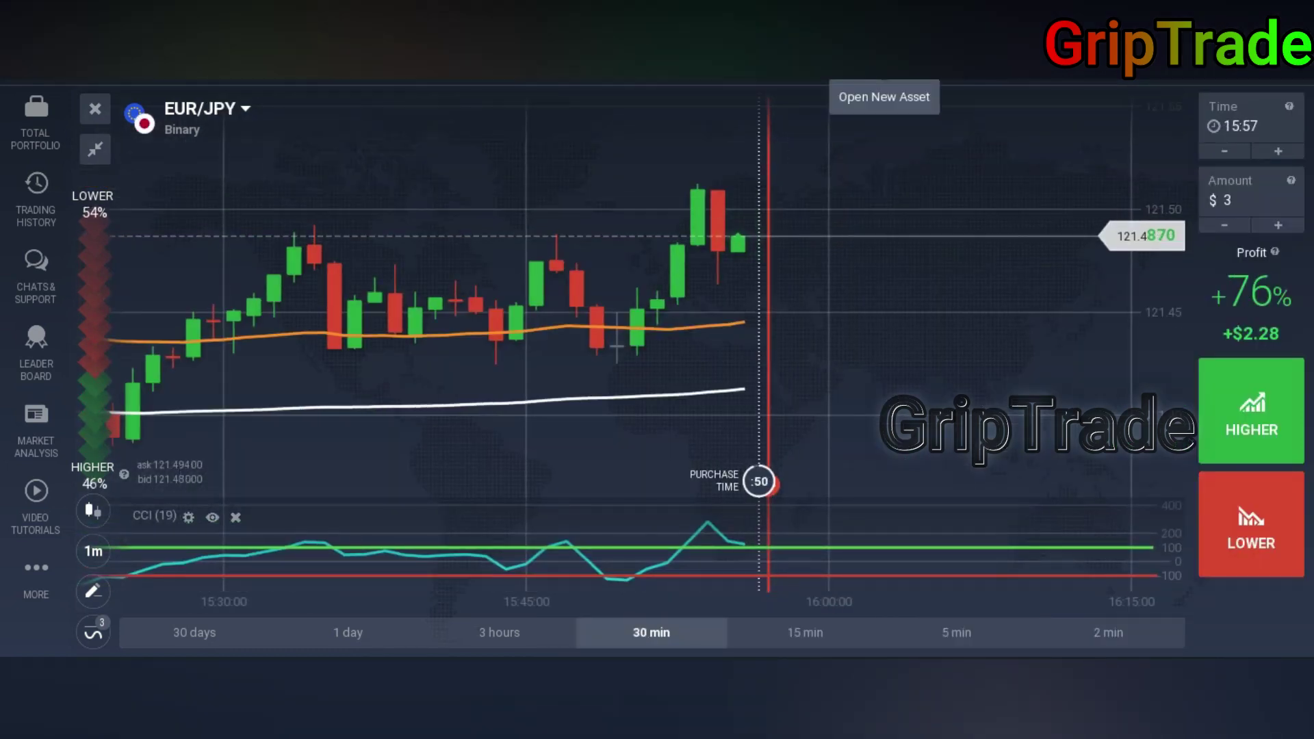
{"action": "left_click", "coordinate": [881, 65]}
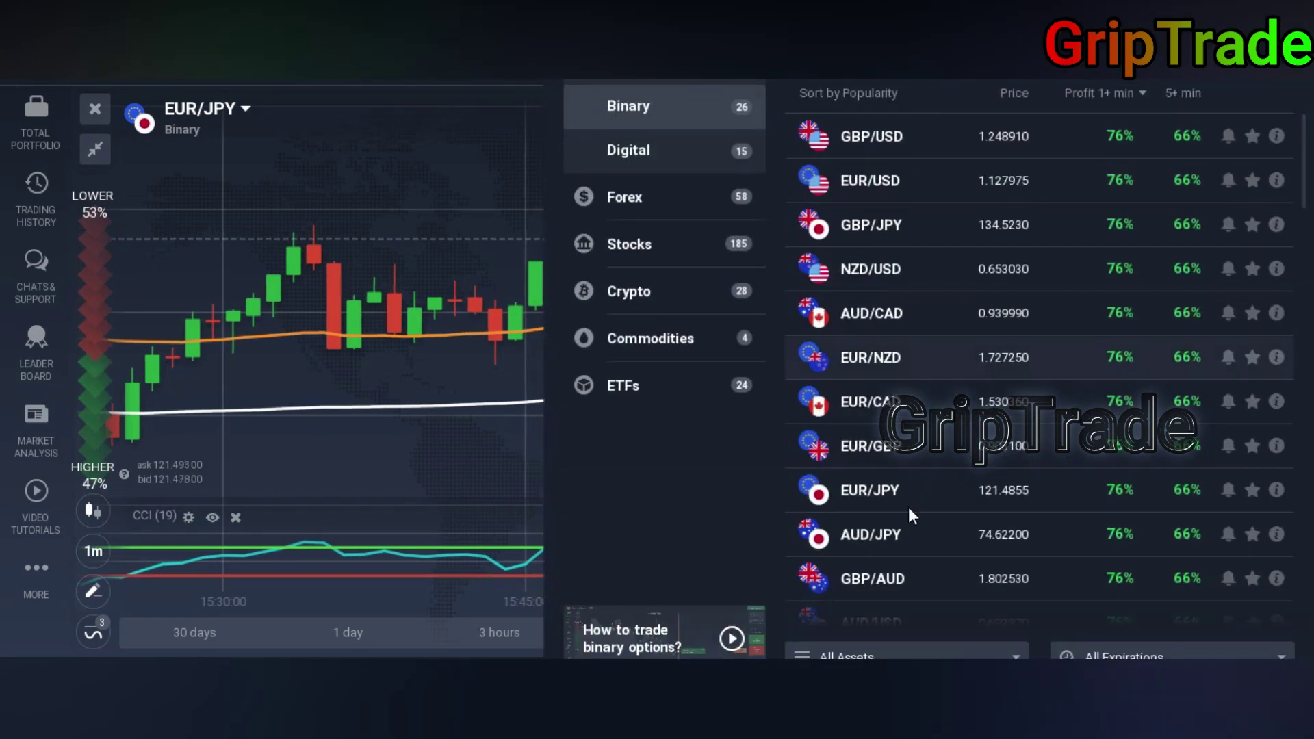
{"action": "left_click", "coordinate": [900, 530]}
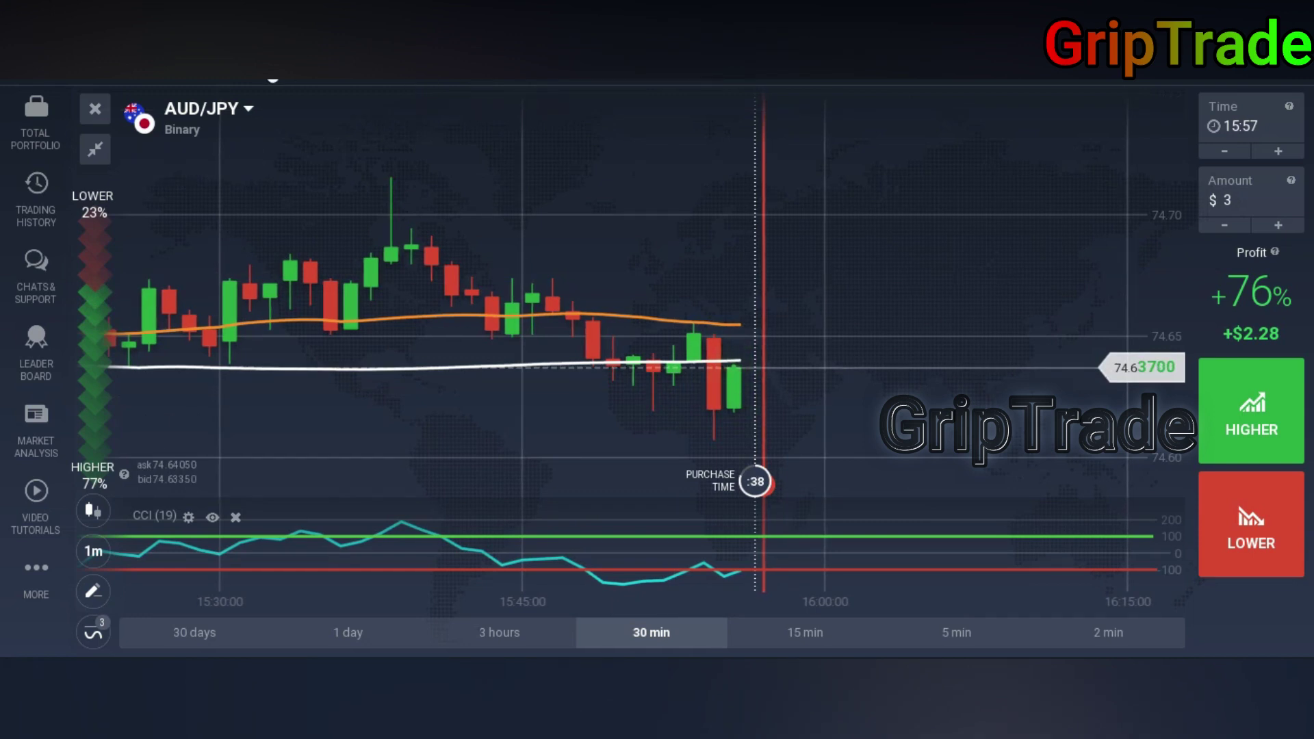
Switch to the NZD/USD chart and examine its candles, moving averages and CCI back to about 15:15
{"action": "left_click", "coordinate": [382, 48]}
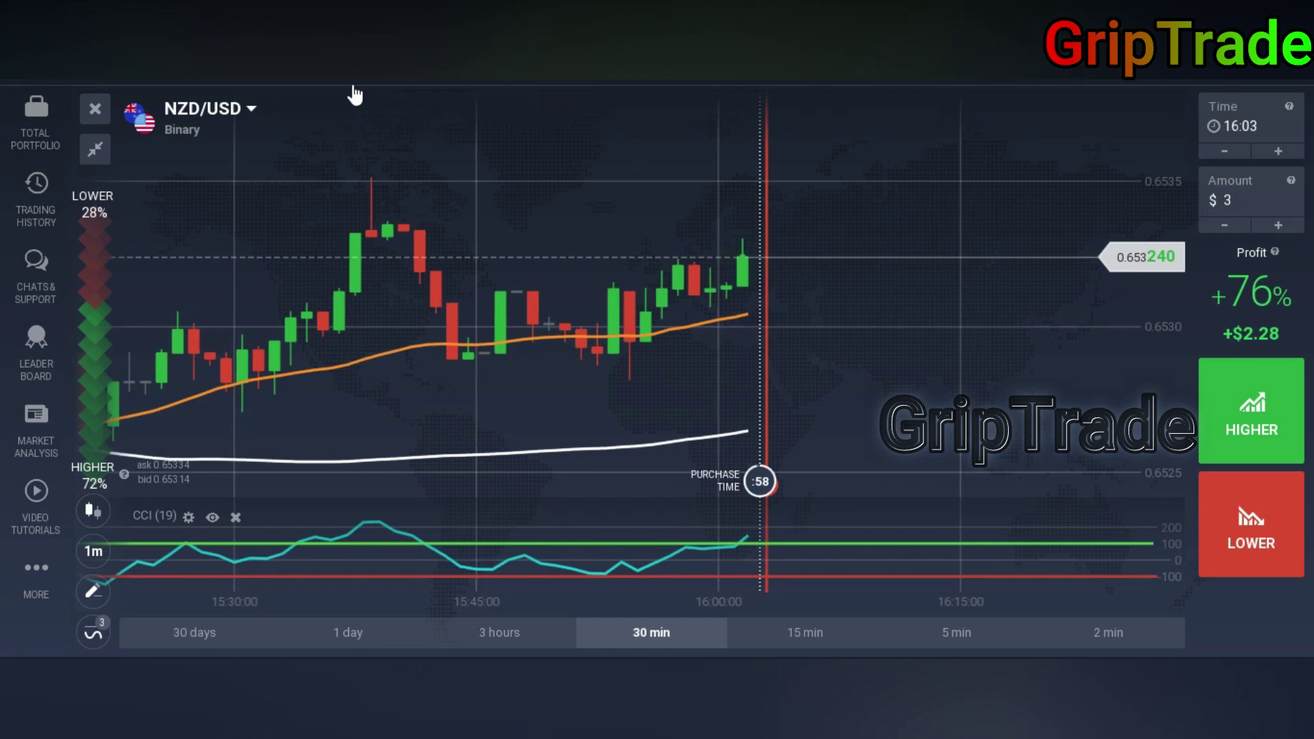
{"action": "left_click_drag", "start_coordinate": [295, 238], "coordinate": [460, 247]}
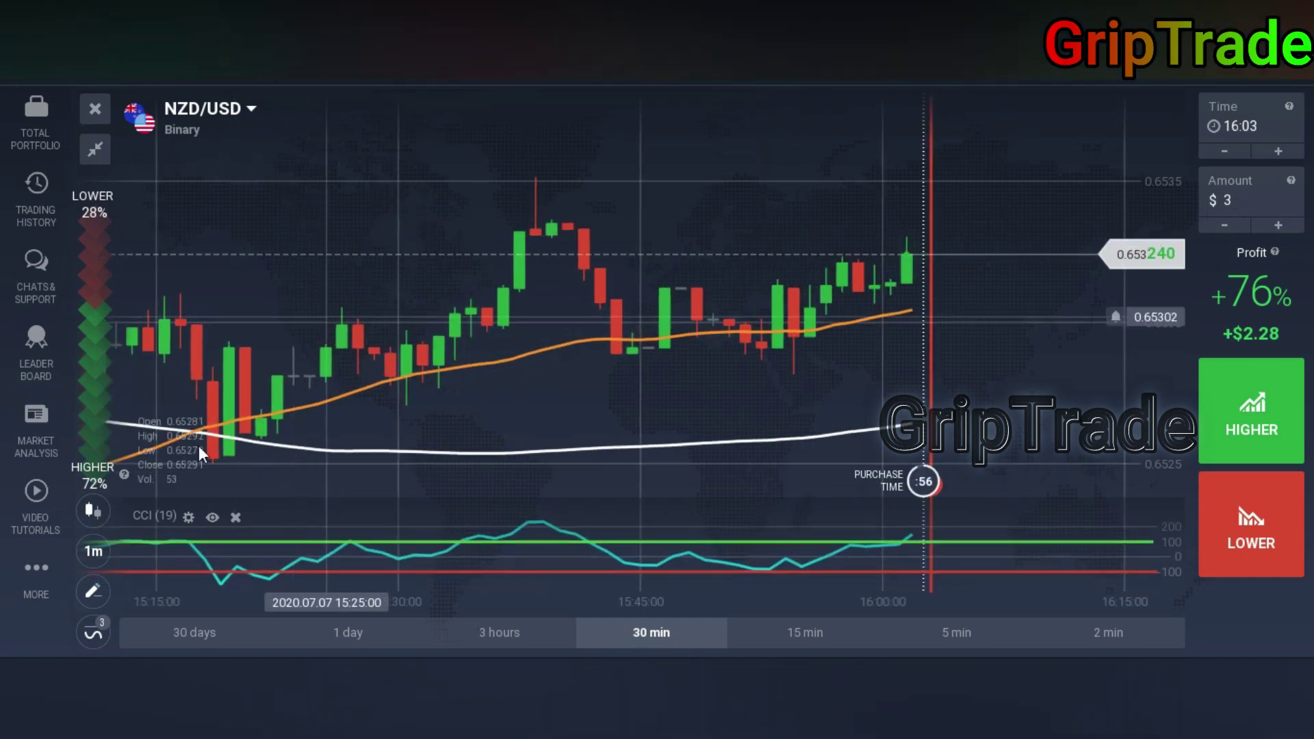
{"action": "mouse_move", "coordinate": [329, 115]}
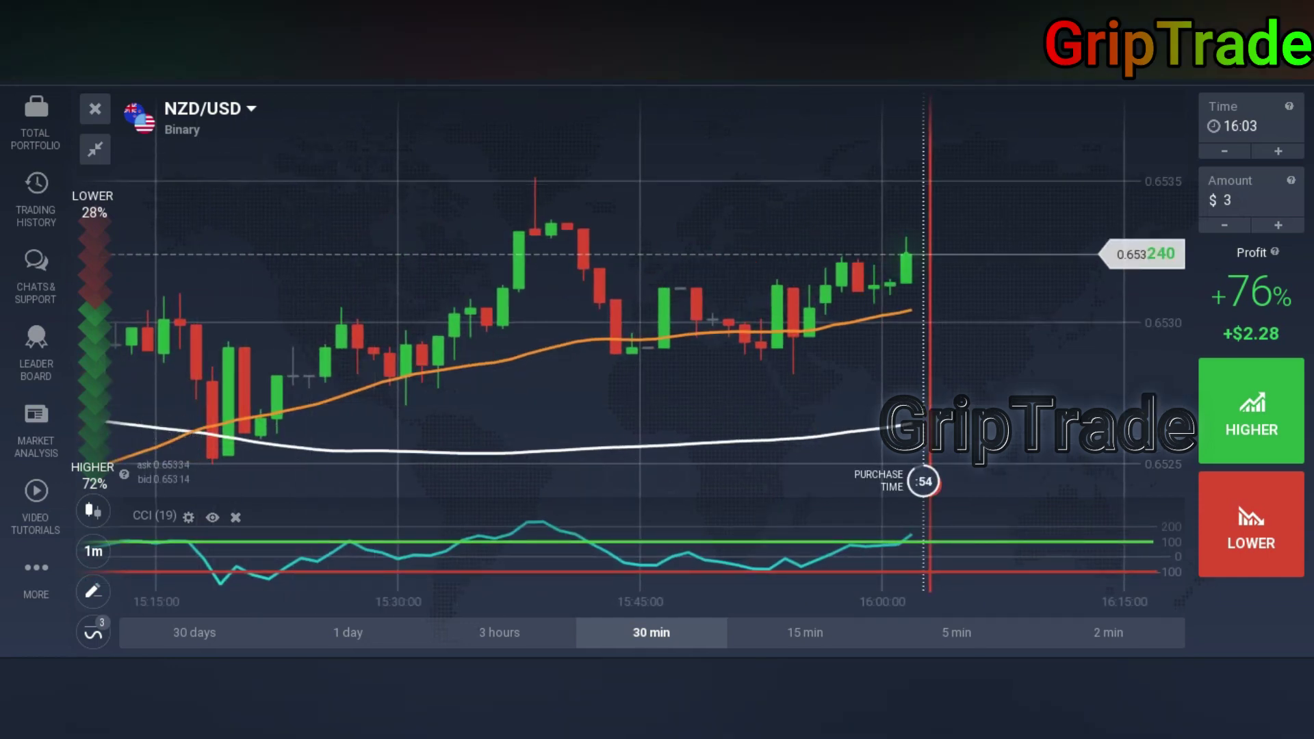